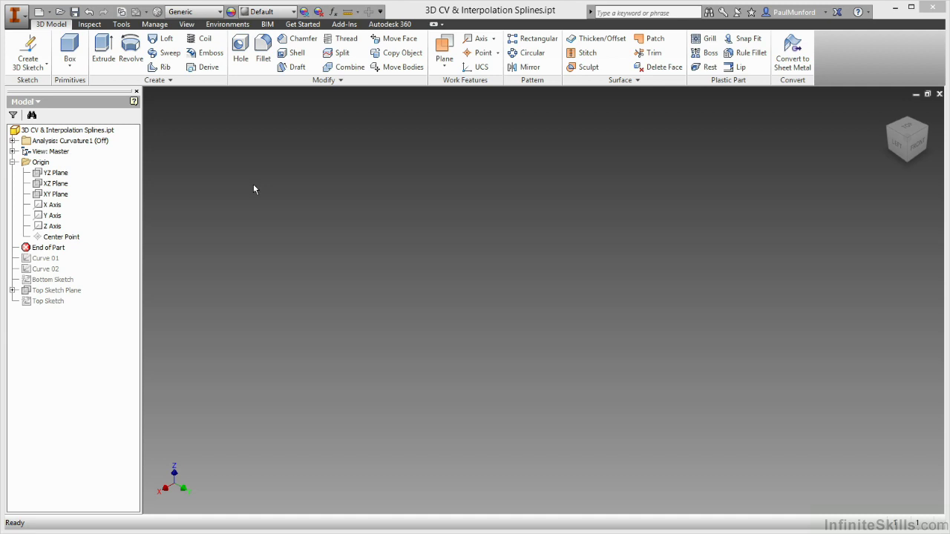
Start a new 3D sketch and draw a control vertex spline through four freehand points, dipping in the middle.
left_click(44, 67)
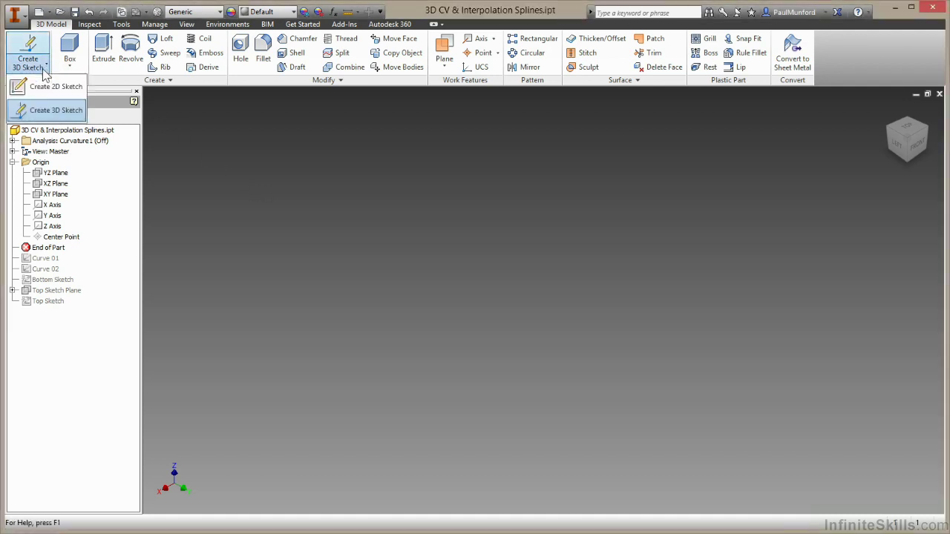
left_click(47, 111)
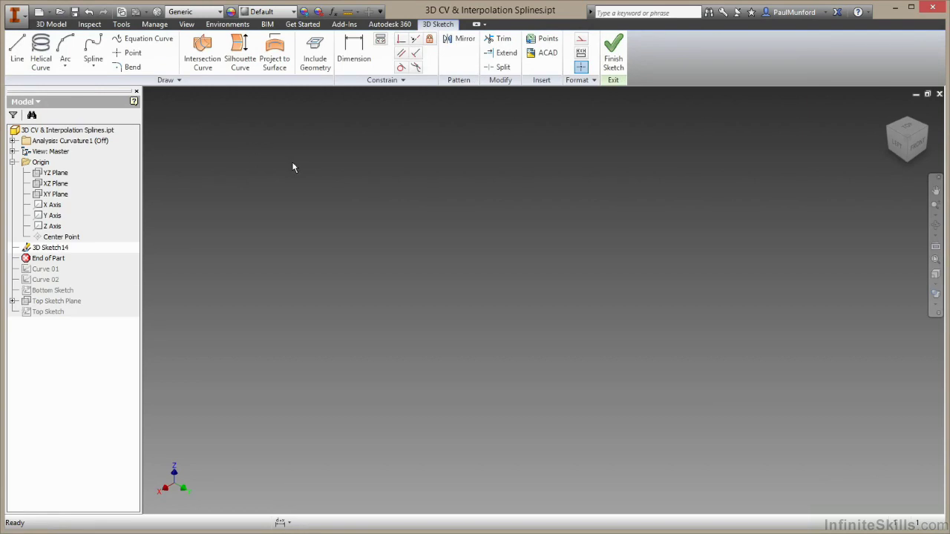
left_click(93, 66)
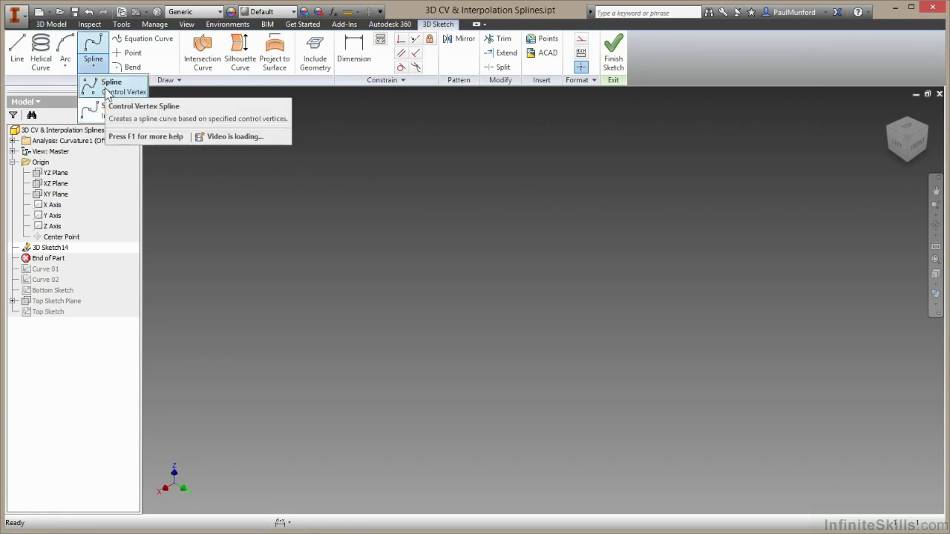
left_click(106, 92)
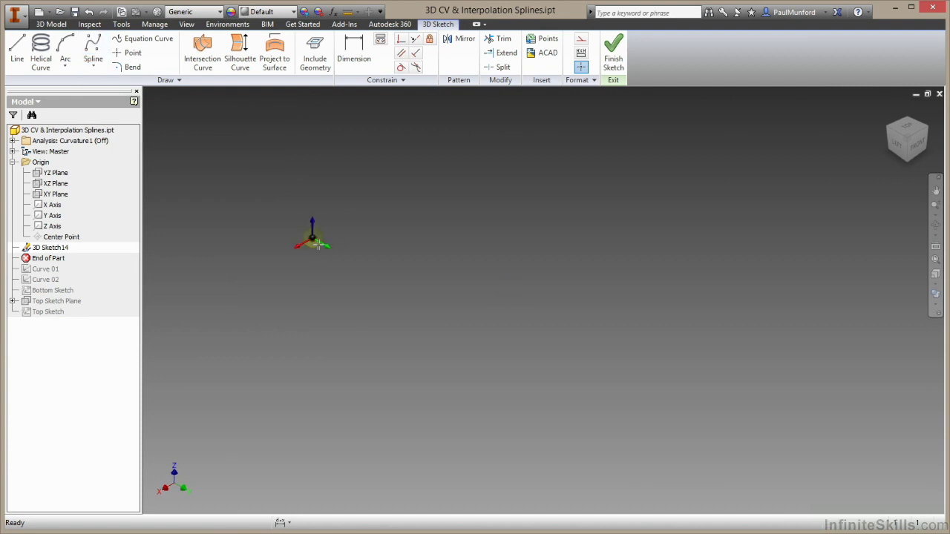
left_click(313, 240)
left_click(438, 367)
left_click(576, 264)
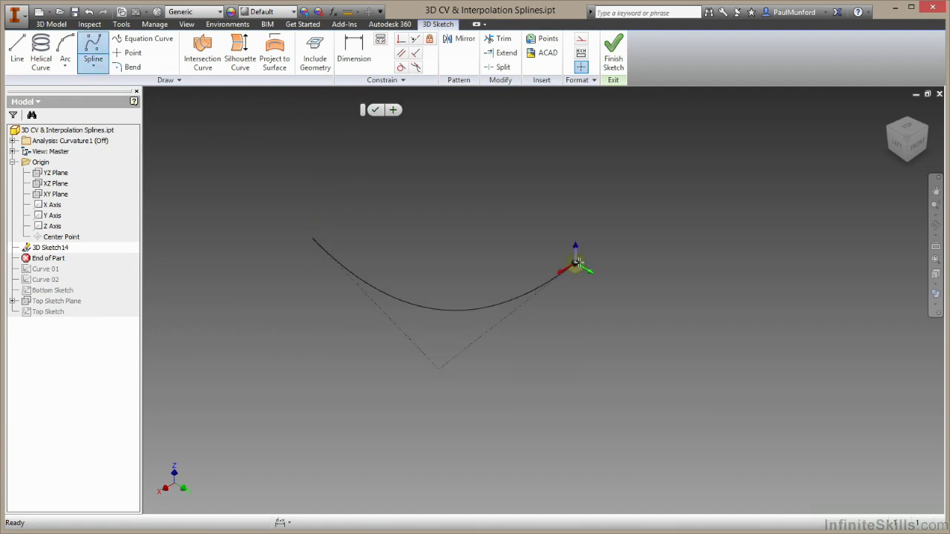
left_click(718, 231)
right_click(726, 233)
left_click(764, 236)
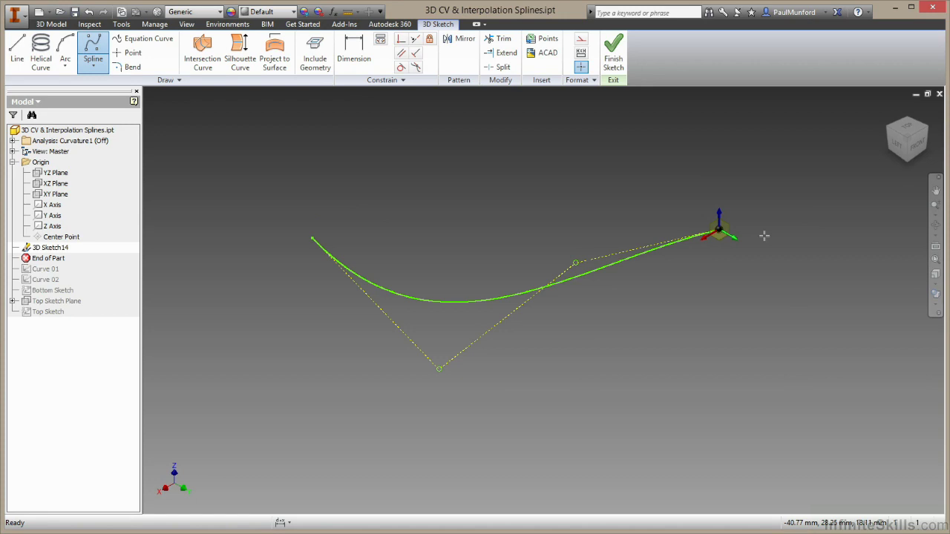
right_click(754, 298)
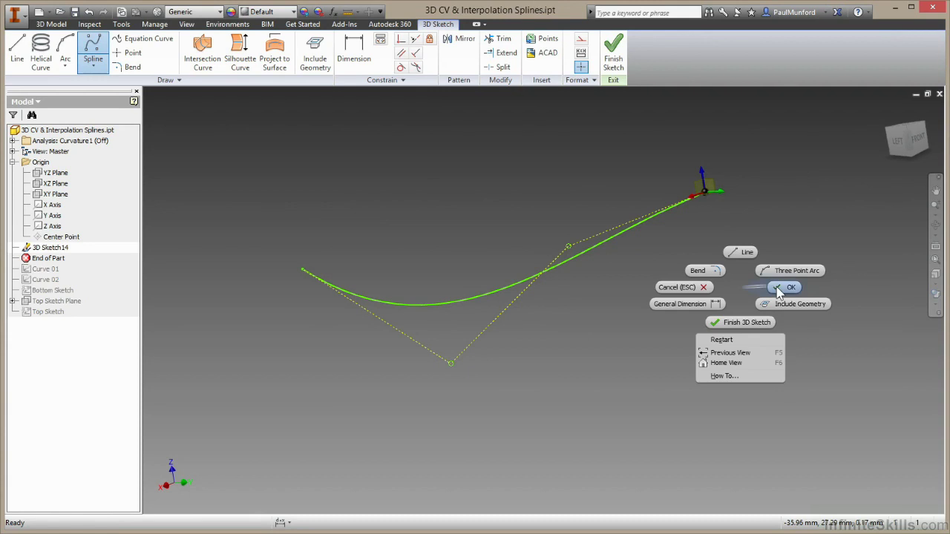
left_click(774, 289)
From the front view, draw a second four-point control vertex spline below the first one.
left_click(917, 144)
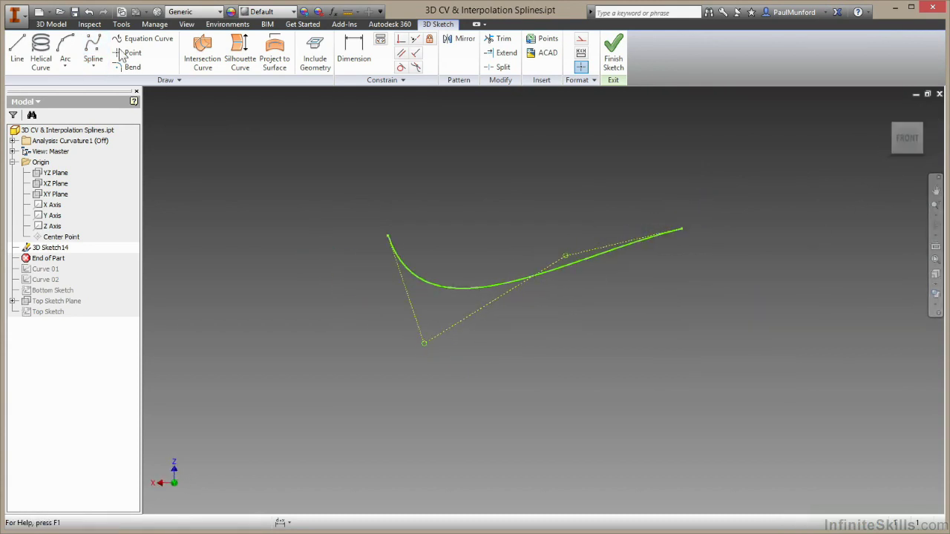
left_click(93, 48)
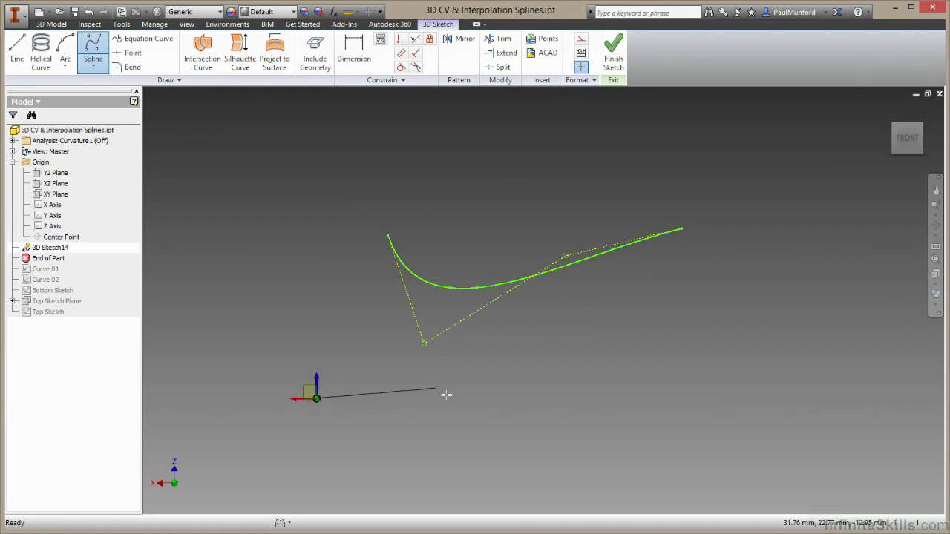
left_click(554, 424)
left_click(675, 341)
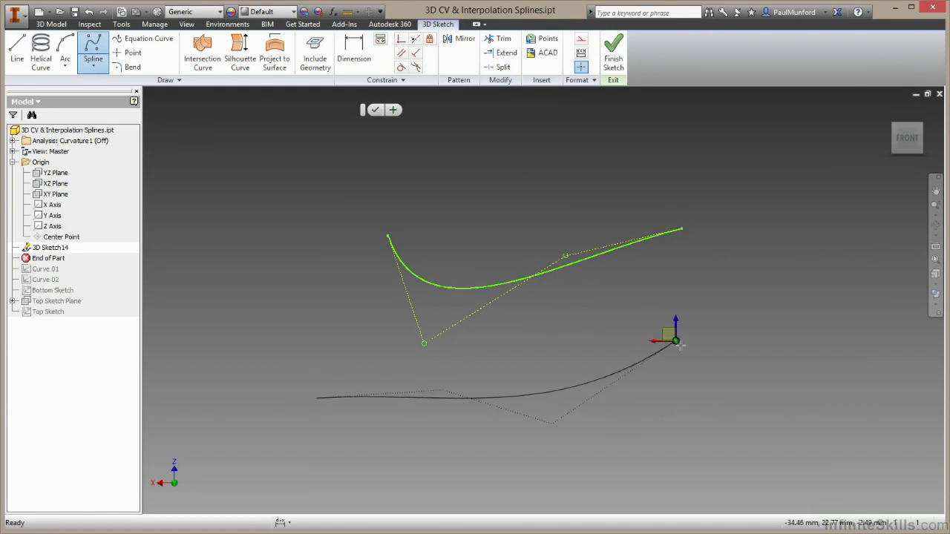
right_click(676, 343)
left_click(719, 341)
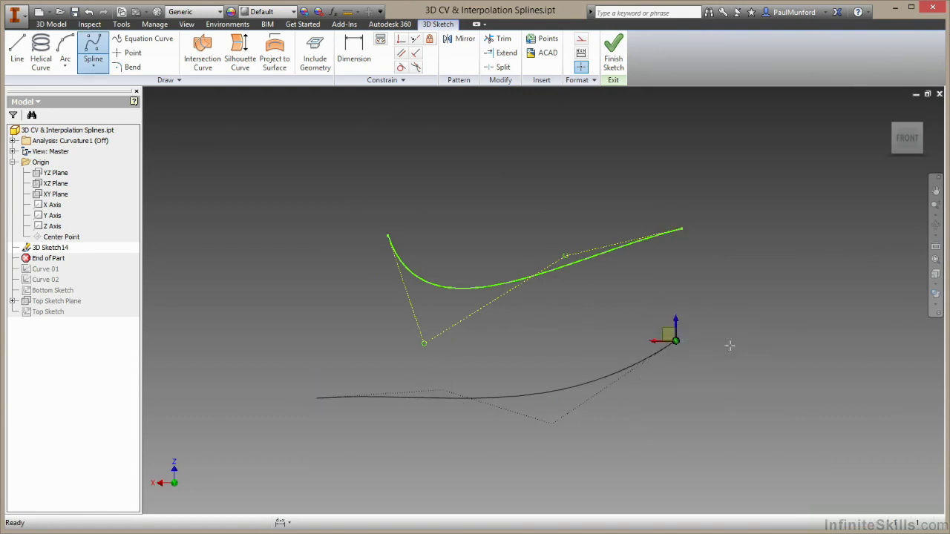
right_click(772, 301)
left_click(819, 300)
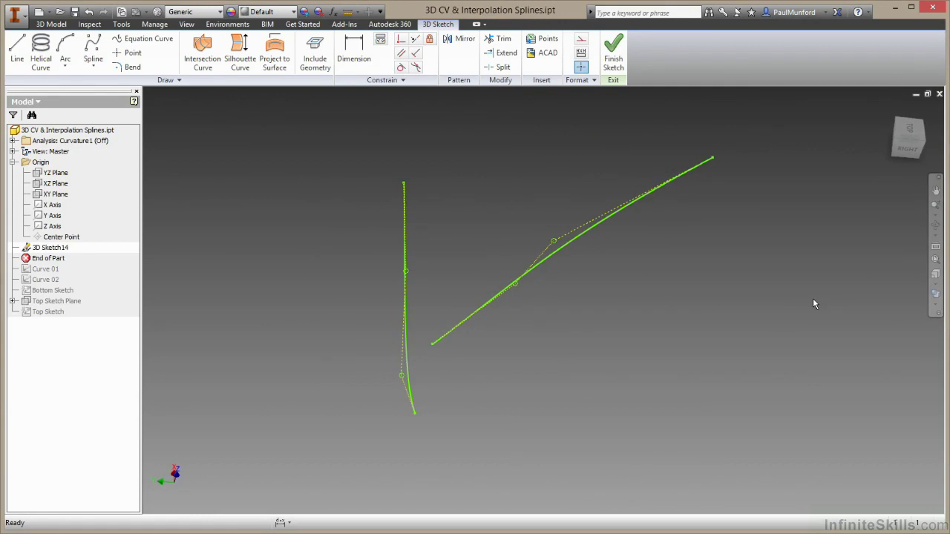
Make the XY origin plane visible in the home view.
key("F6")
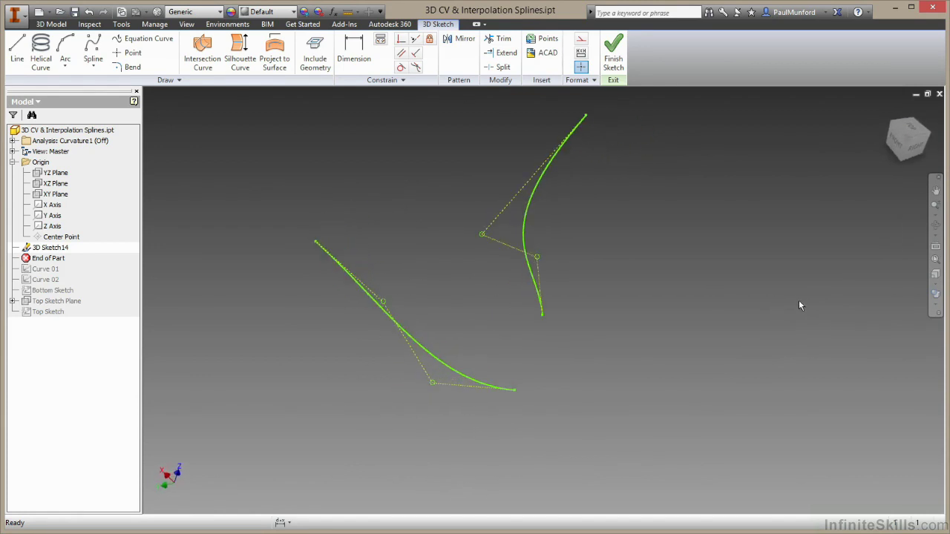
right_click(62, 196)
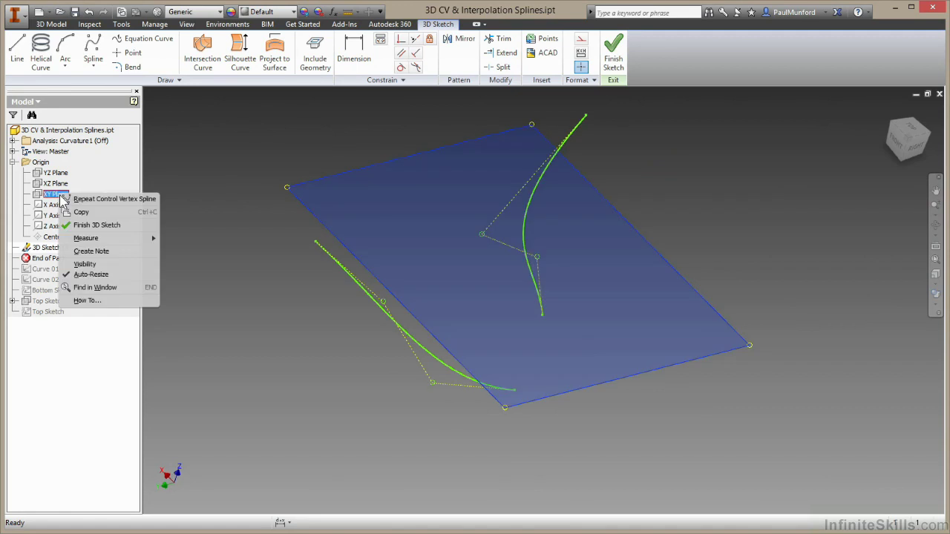
left_click(101, 263)
Dimension the distance from the first spline's upper end point to the XY plane, accepting the proposed value.
left_click(354, 50)
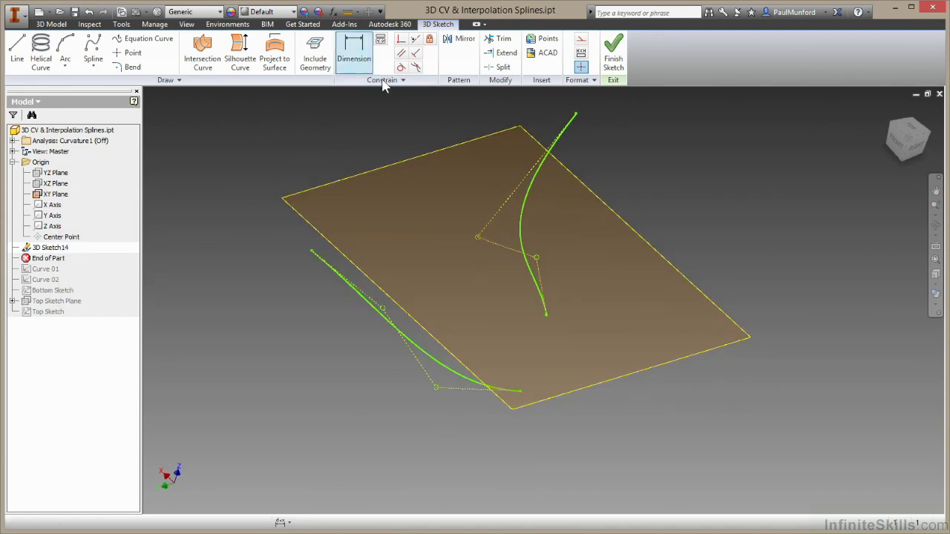
left_click(578, 117)
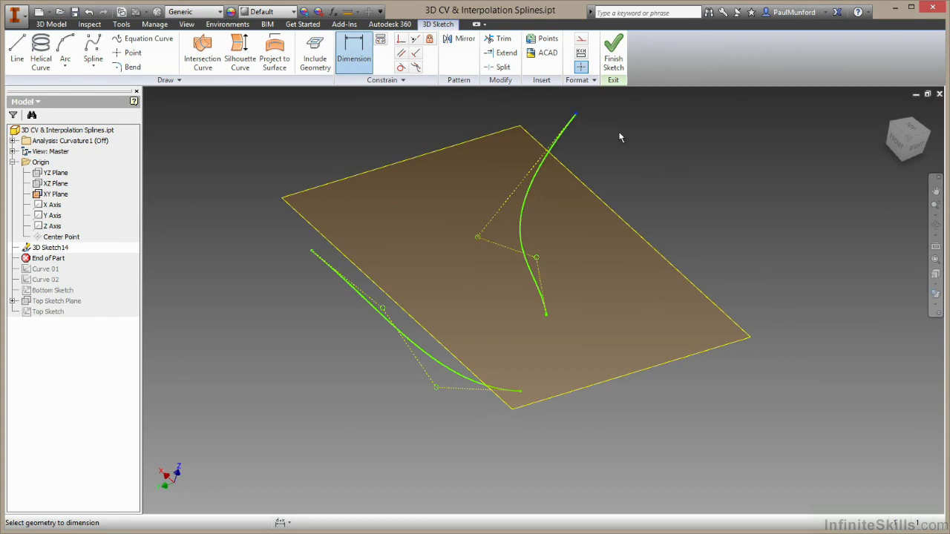
left_click(627, 227)
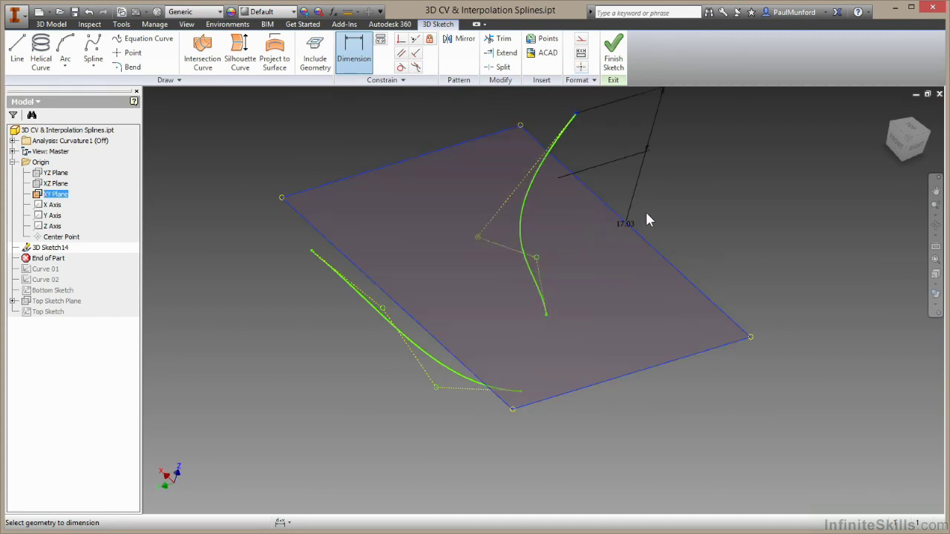
middle_click_drag(647, 213, 637, 184, "shift")
left_click(636, 184)
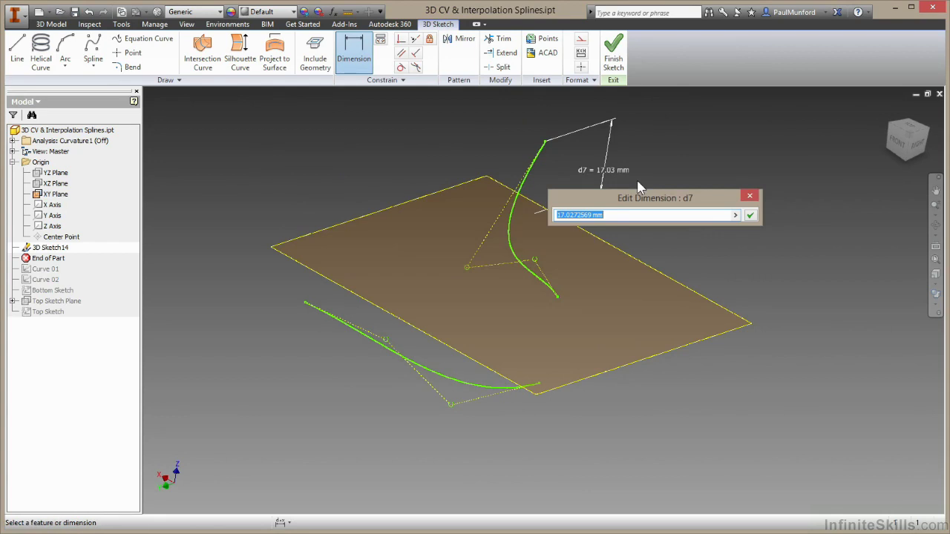
left_click(749, 215)
right_click(757, 213)
left_click(777, 215)
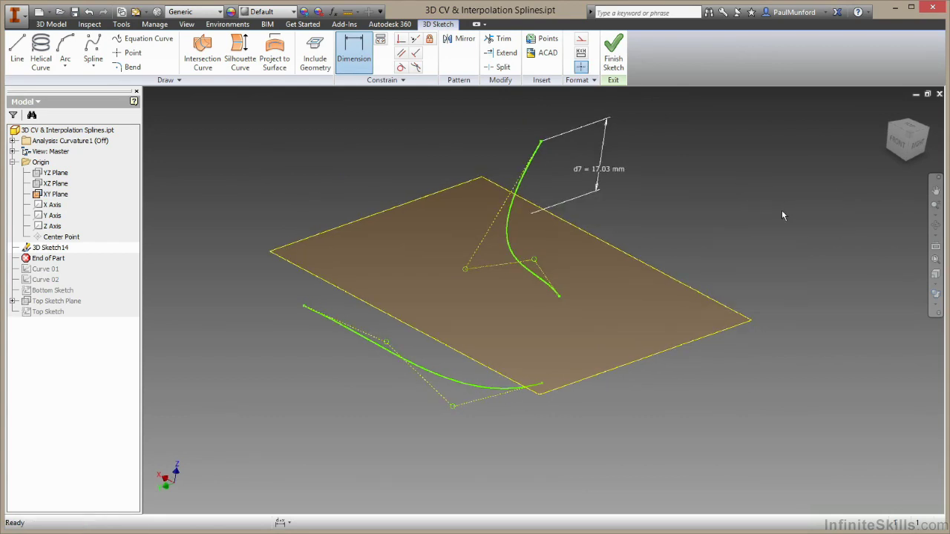
Mirror the dimensioned first spline about the XZ plane.
left_click(466, 39)
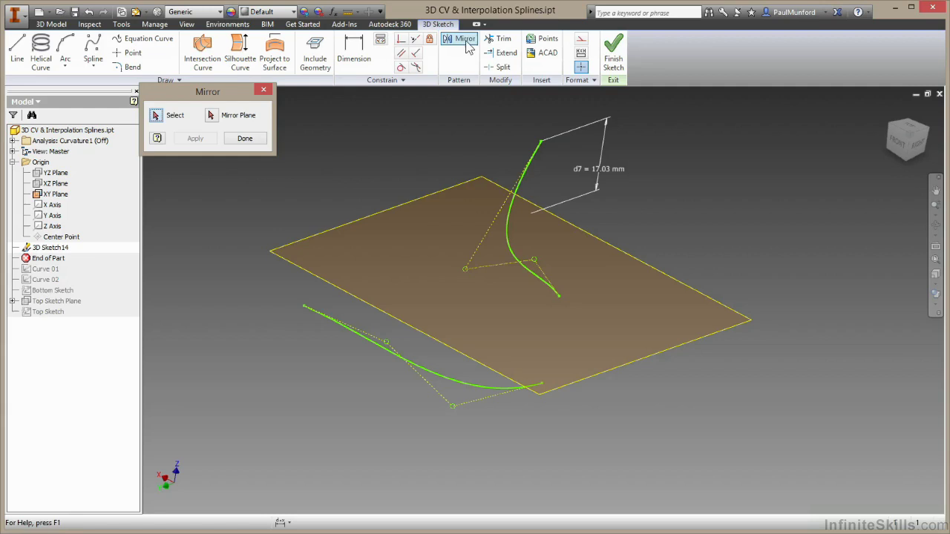
left_click(524, 180)
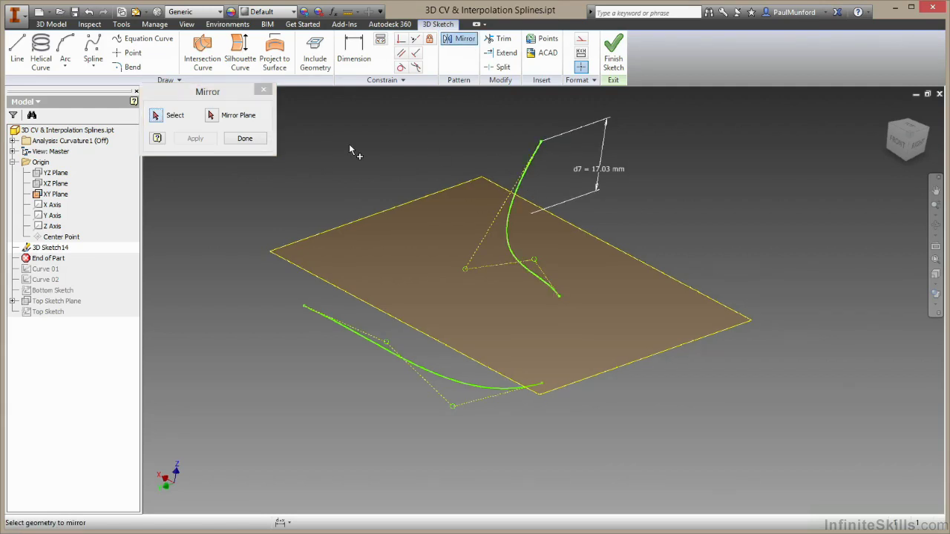
left_click(213, 117)
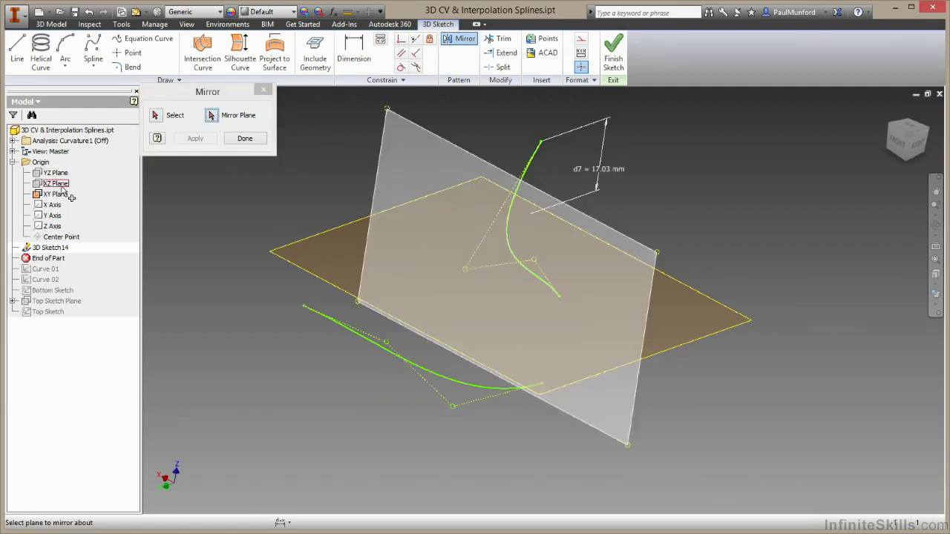
left_click(56, 183)
left_click(527, 173)
left_click(202, 140)
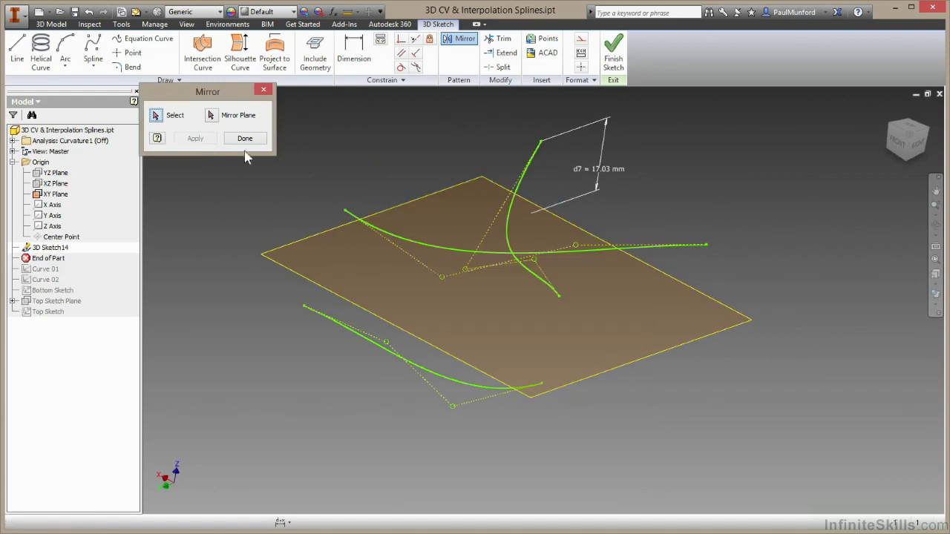
key("Escape")
key("F5")
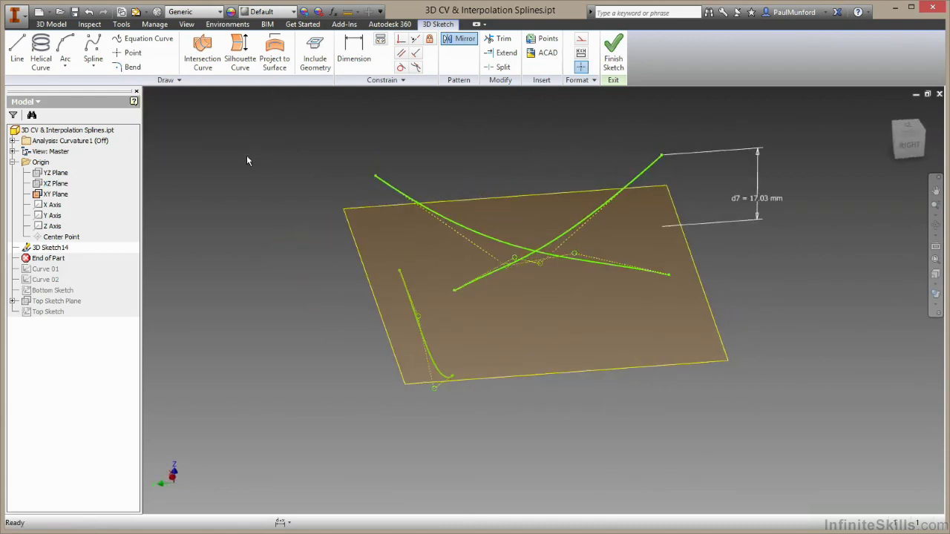
key("F5")
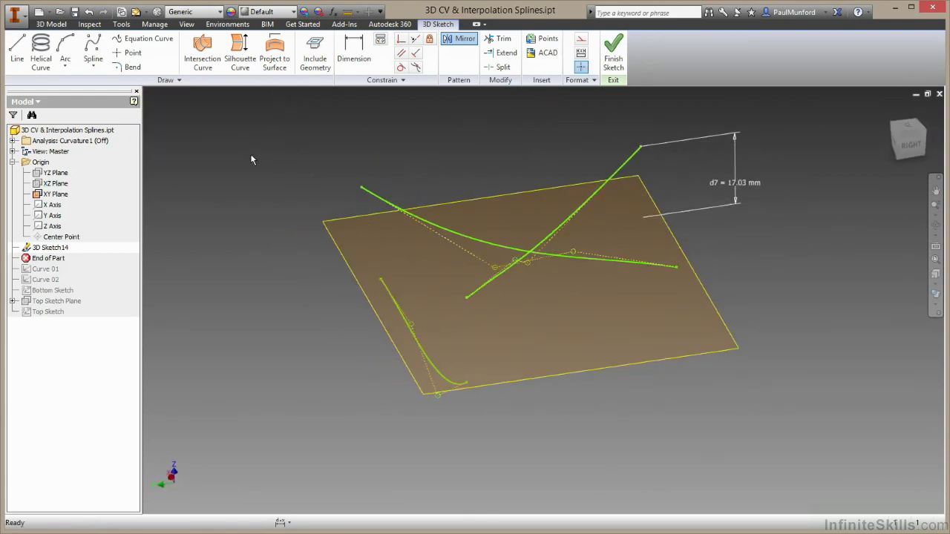
key("F5")
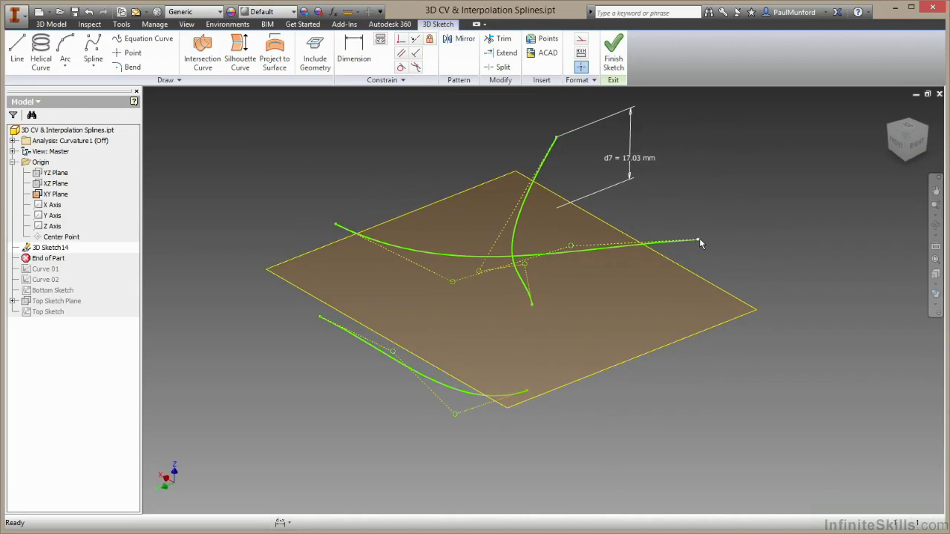
Reposition the undimensioned end point of the original spline freehand and clear the selection.
left_click_drag(533, 306, 530, 265)
key("F5")
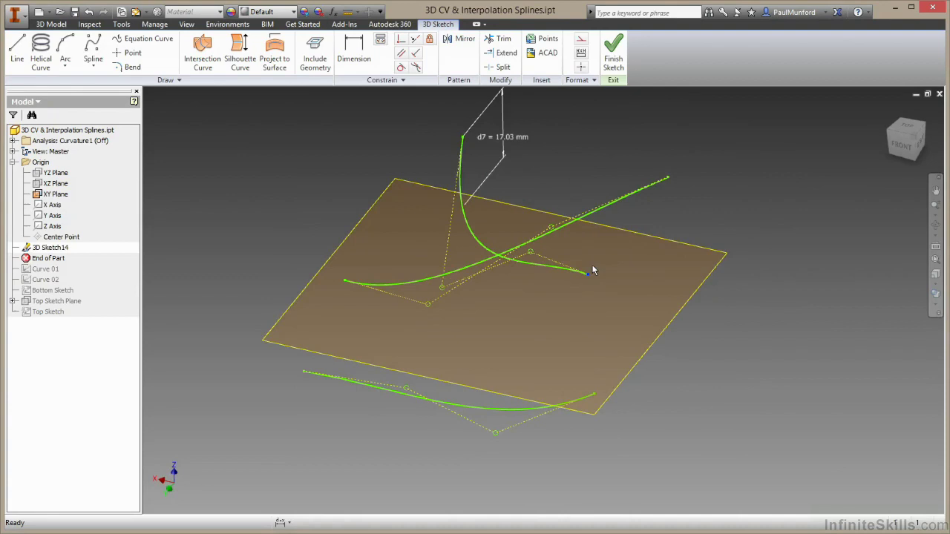
key("Escape")
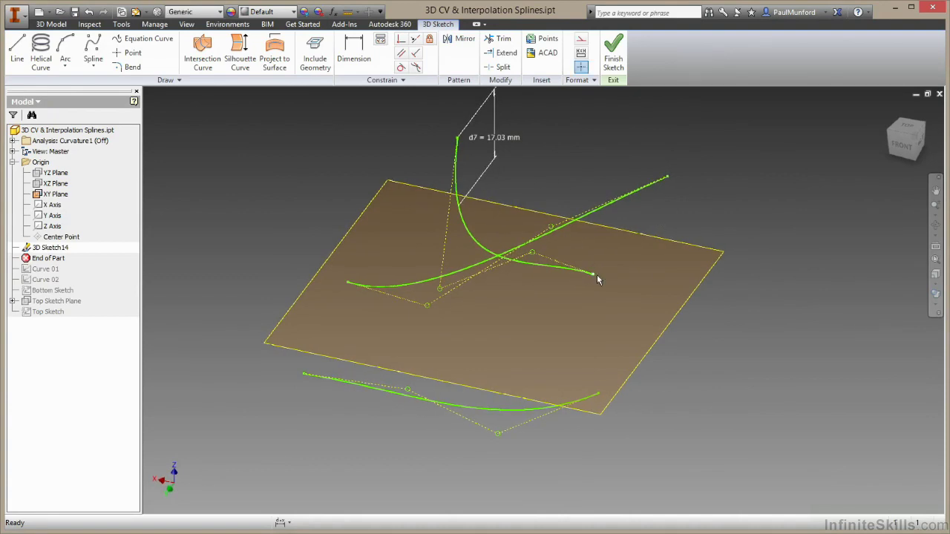
Shift the original spline's undimensioned end point with 3D Move/Rotate, turn the triad about its vertical axis, accept, and finish the 3D sketch.
right_click(594, 275)
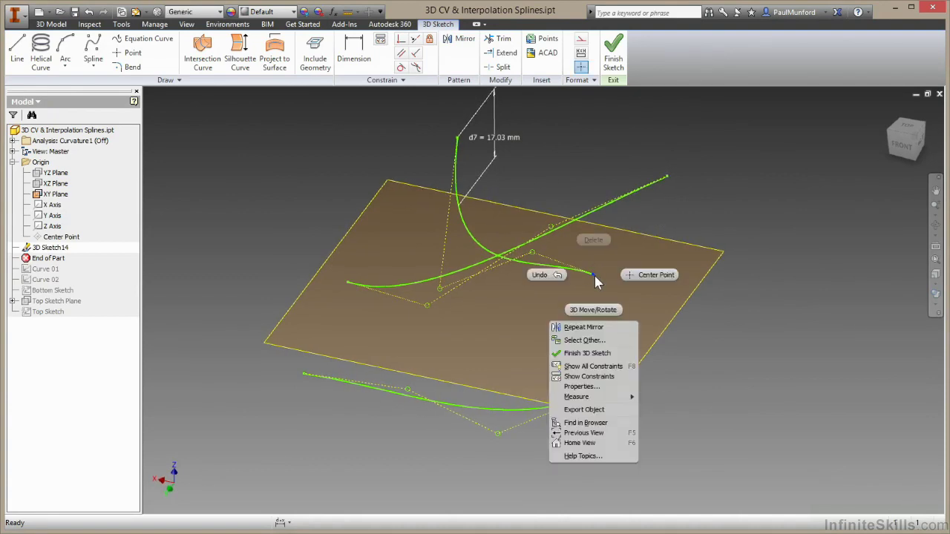
left_click(612, 314)
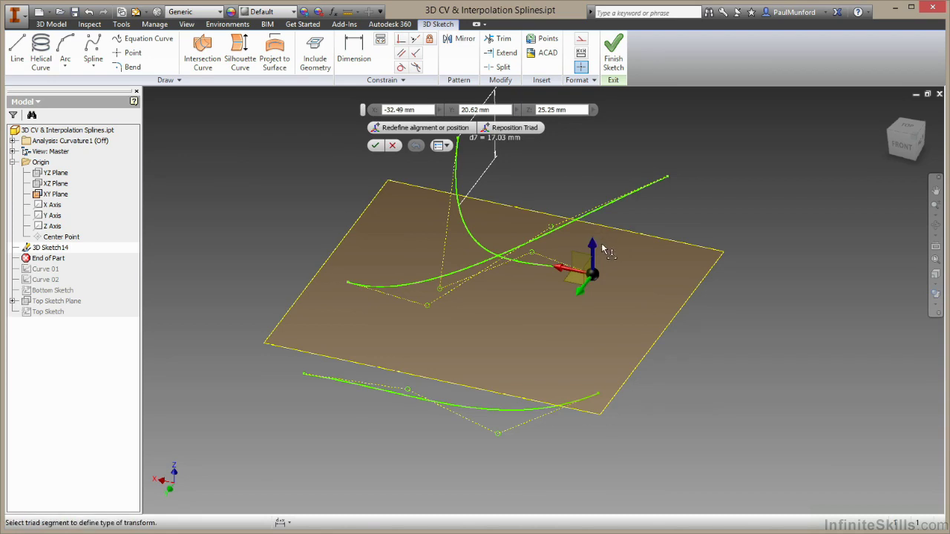
left_click_drag(593, 244, 584, 282)
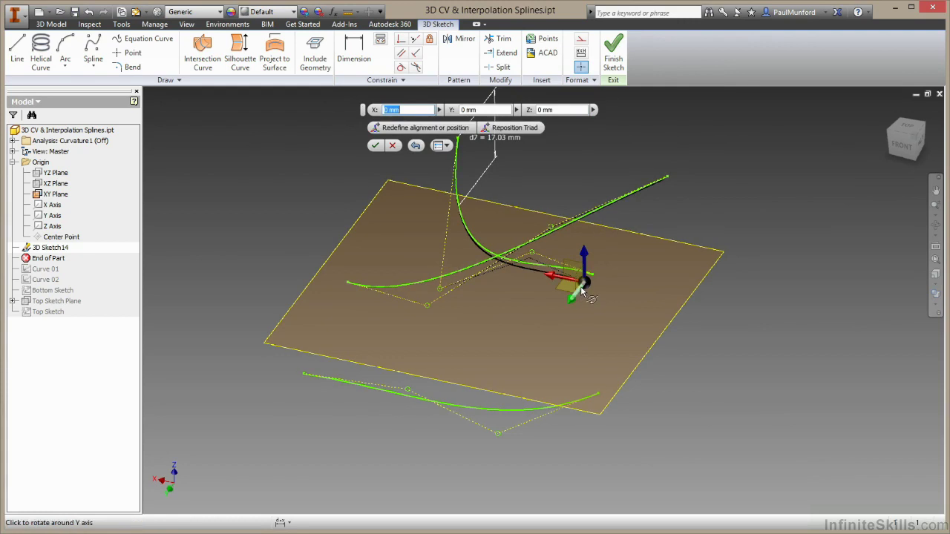
left_click(586, 273)
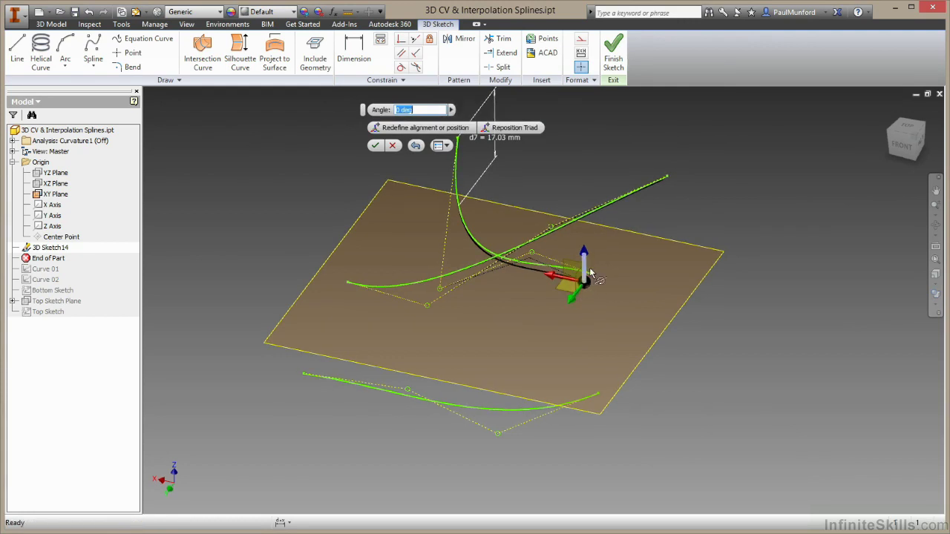
mouse_move(613, 284)
left_mouse_down()
mouse_move(601, 294)
mouse_move(621, 280)
left_mouse_up()
right_click(647, 214)
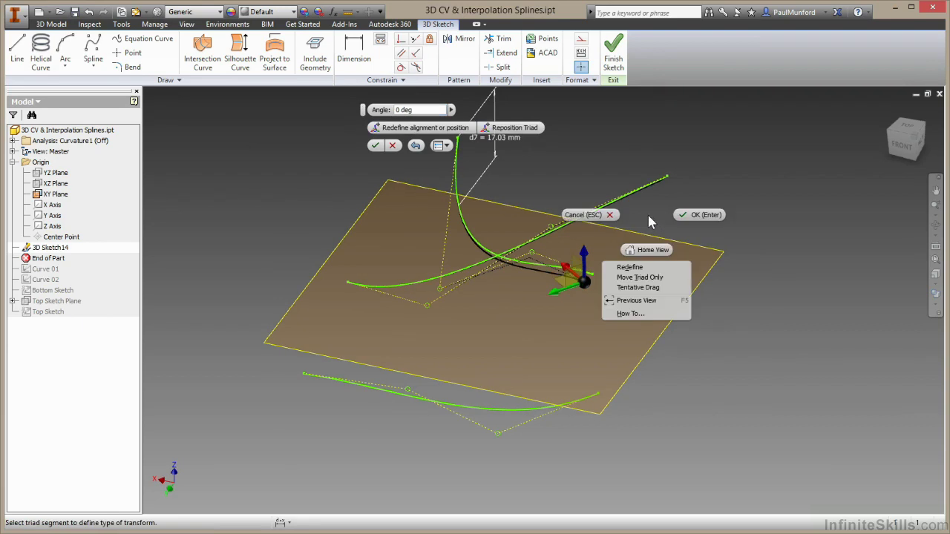
left_click(686, 218)
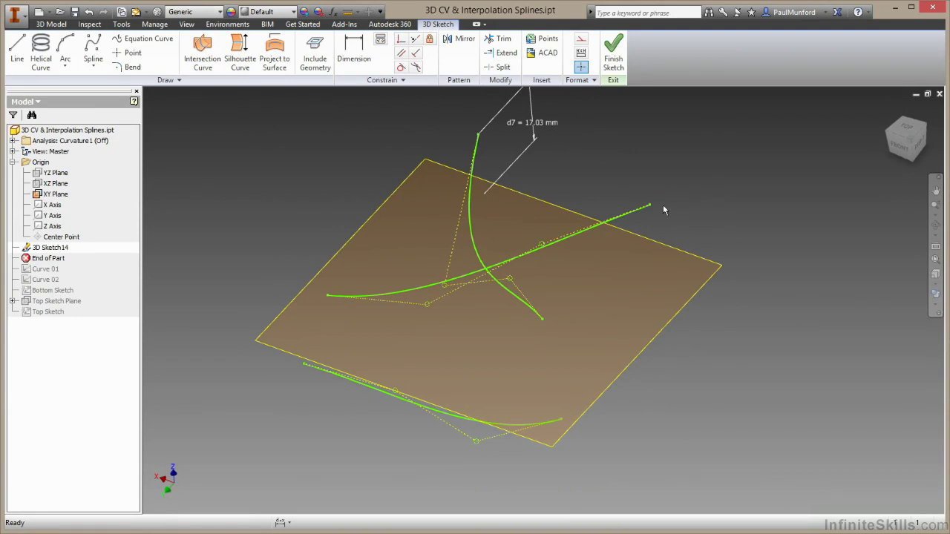
left_click(613, 54)
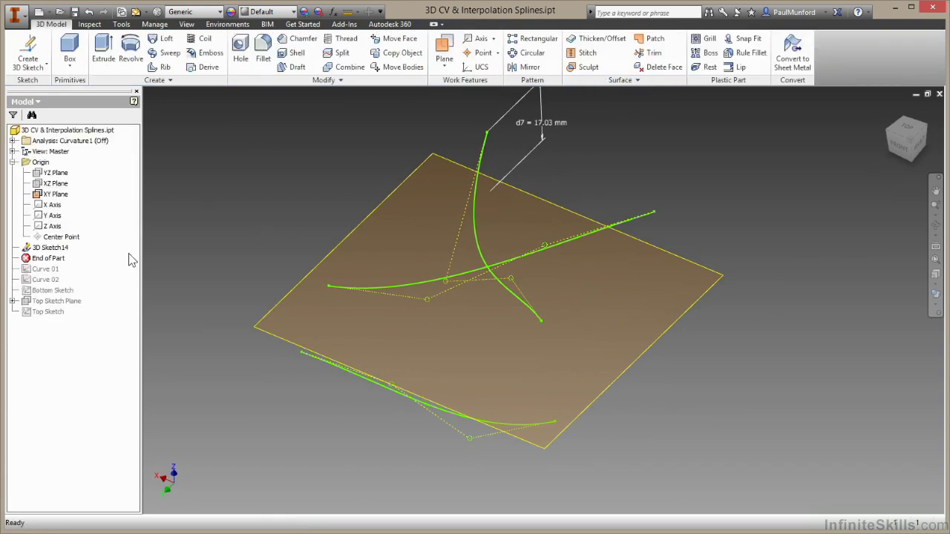
Delete the 3D sketch containing the dimensioned and mirrored splines and turn off the XY plane's visibility.
right_click(68, 255)
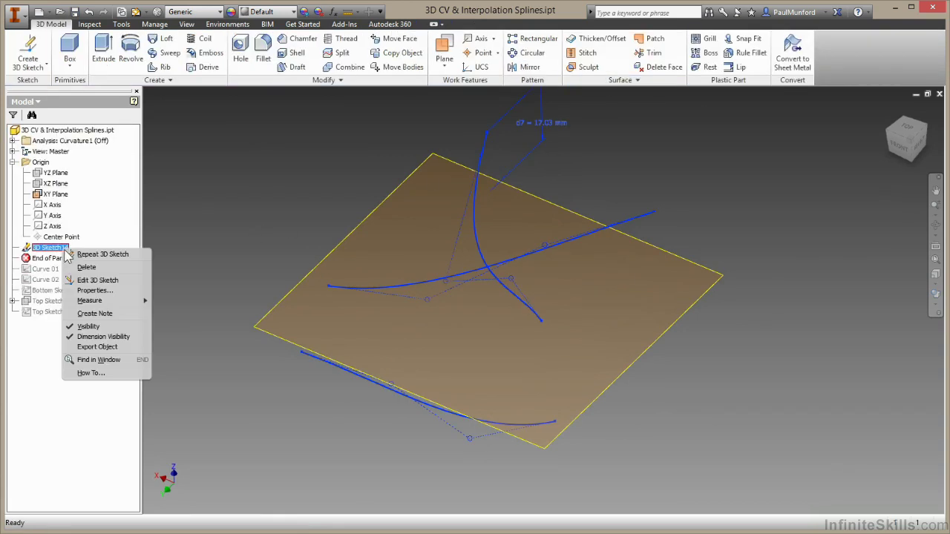
left_click(104, 279)
right_click(55, 194)
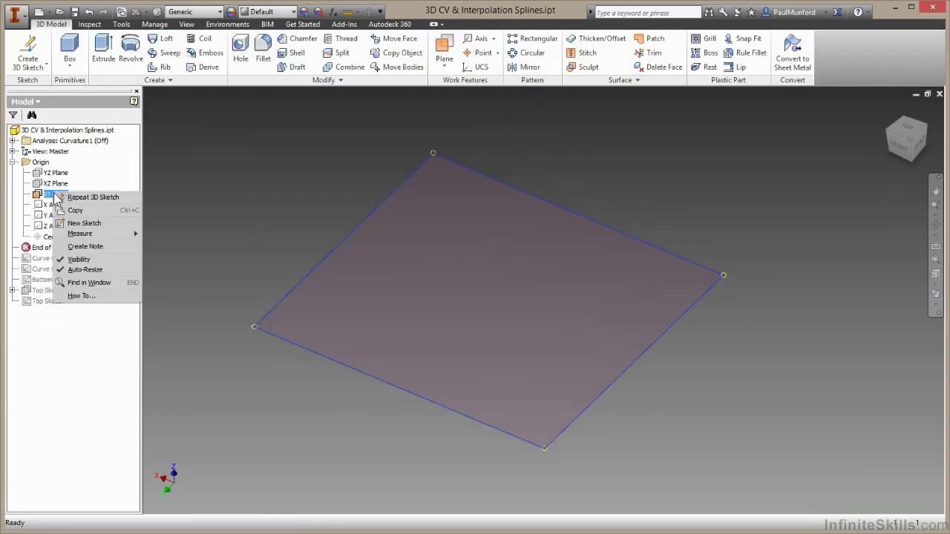
left_click(79, 260)
Move the End of Part marker below Curve 02 and start a new 3D sketch.
left_click_drag(60, 254, 58, 273)
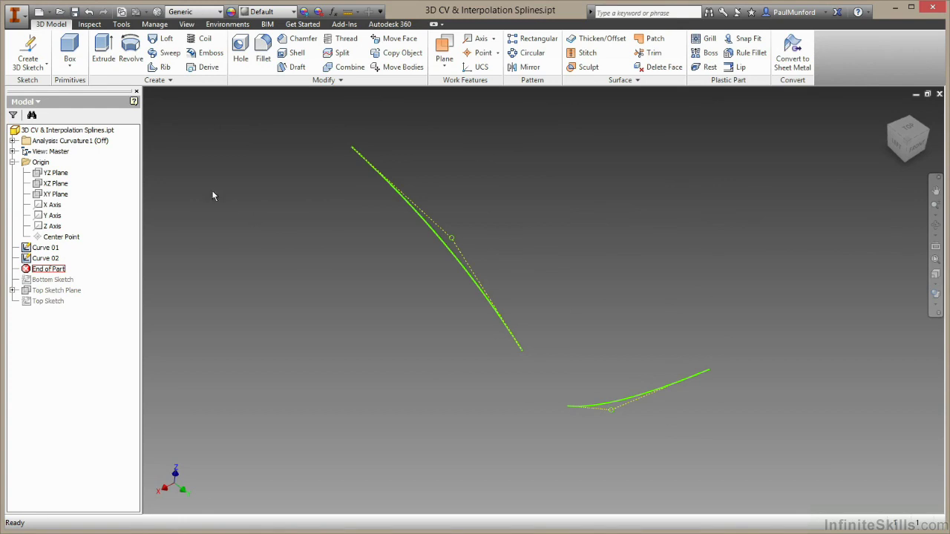
left_click(29, 50)
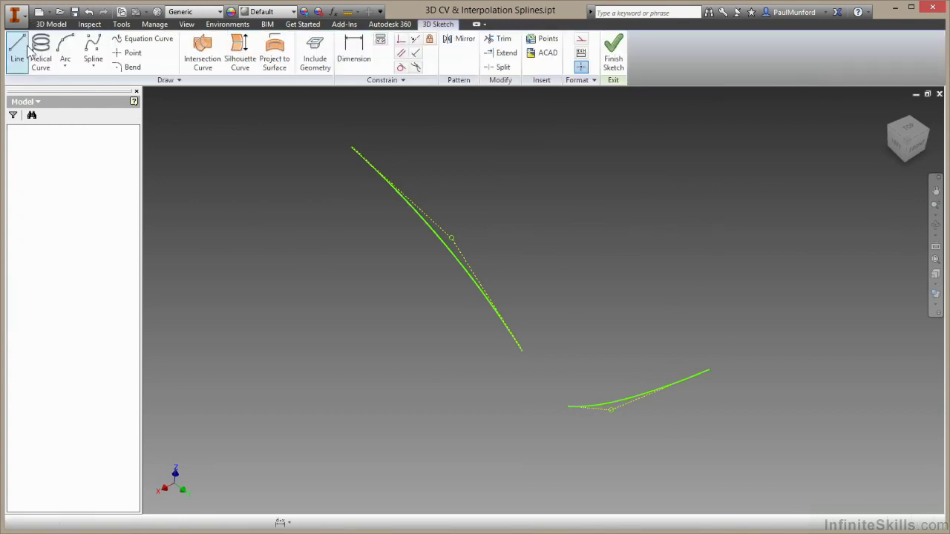
Draw a control vertex spline from Curve 01's lower end point to Curve 02's nearest end point and end the command.
left_click(95, 67)
left_click(122, 92)
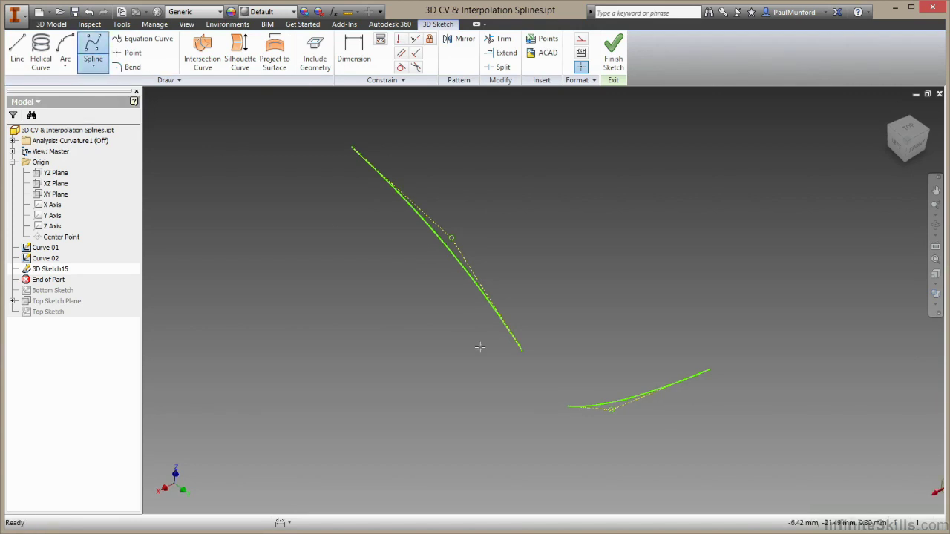
left_click(522, 351)
scroll(523, 350, "down", 4)
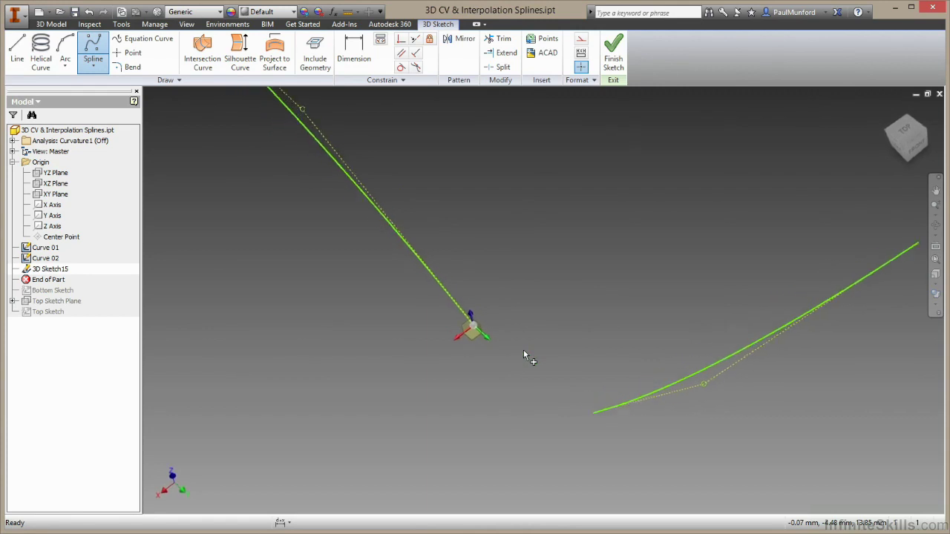
scroll(523, 355, "up", 2)
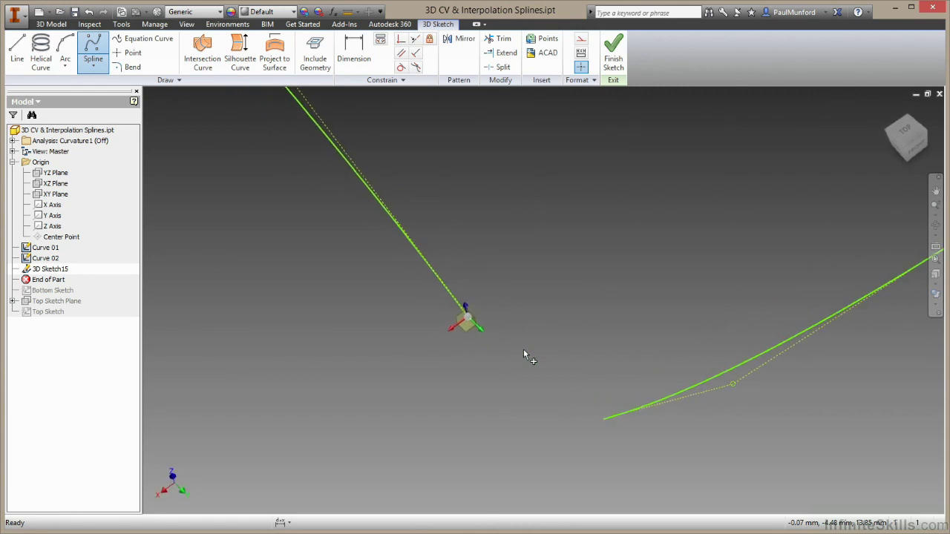
left_click(606, 428)
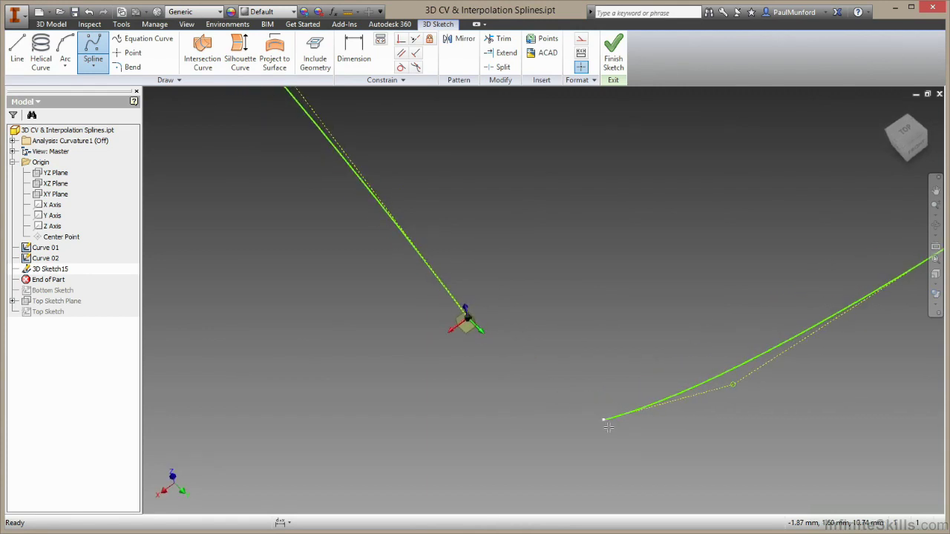
right_click(616, 343)
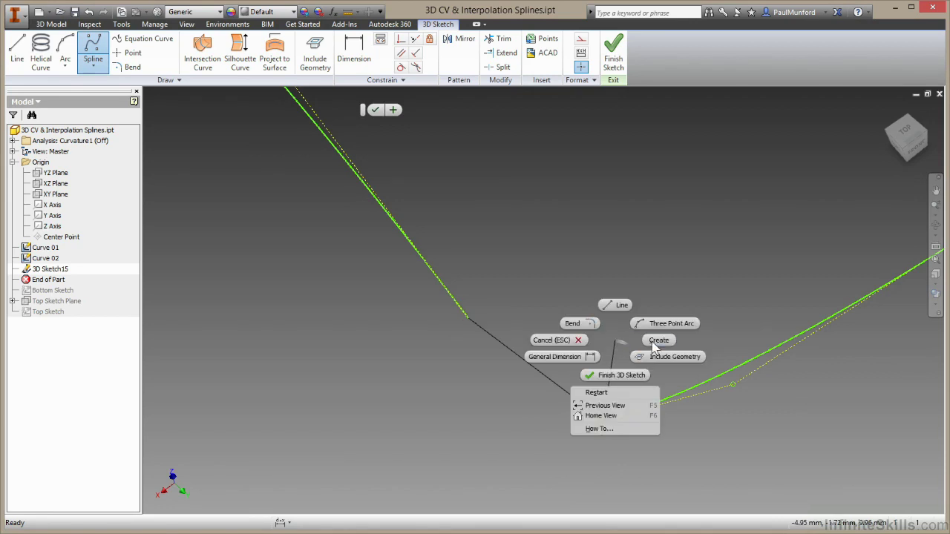
left_click(658, 344)
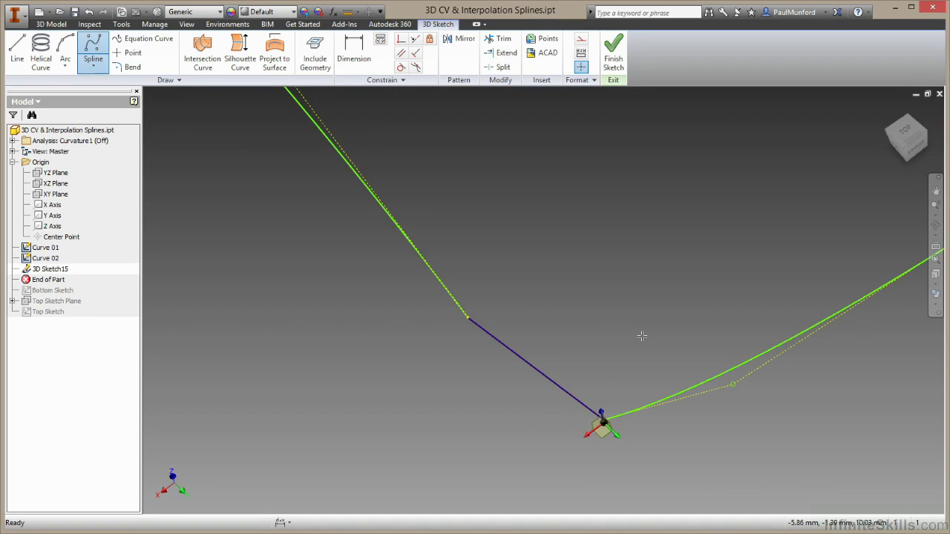
right_click(595, 323)
left_click(630, 319)
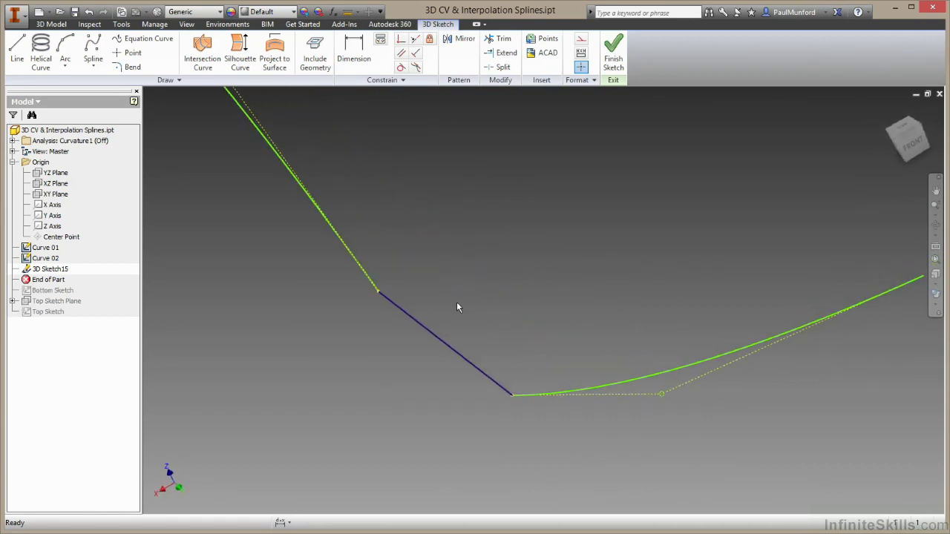
Insert additional control vertices along the middle of the spline connecting Curve 01 and Curve 02.
right_click(413, 320)
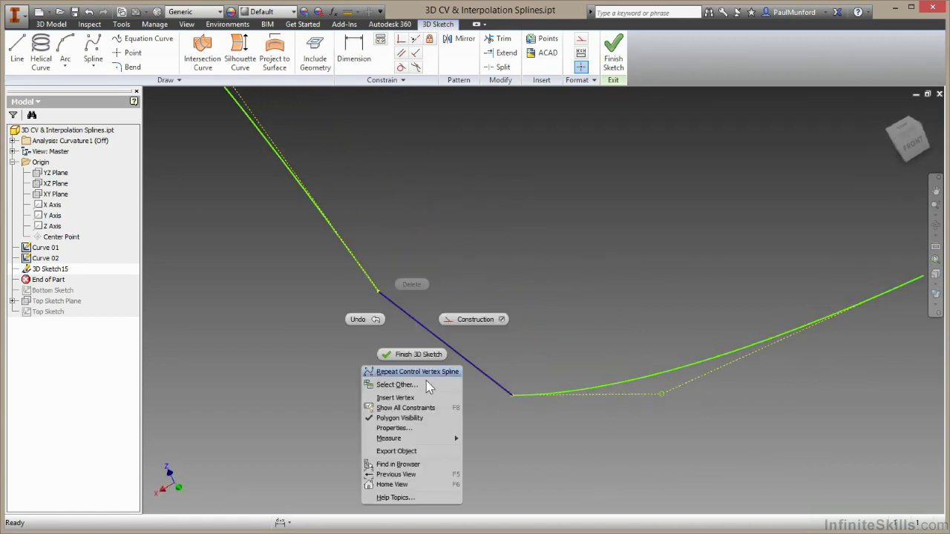
left_click(415, 397)
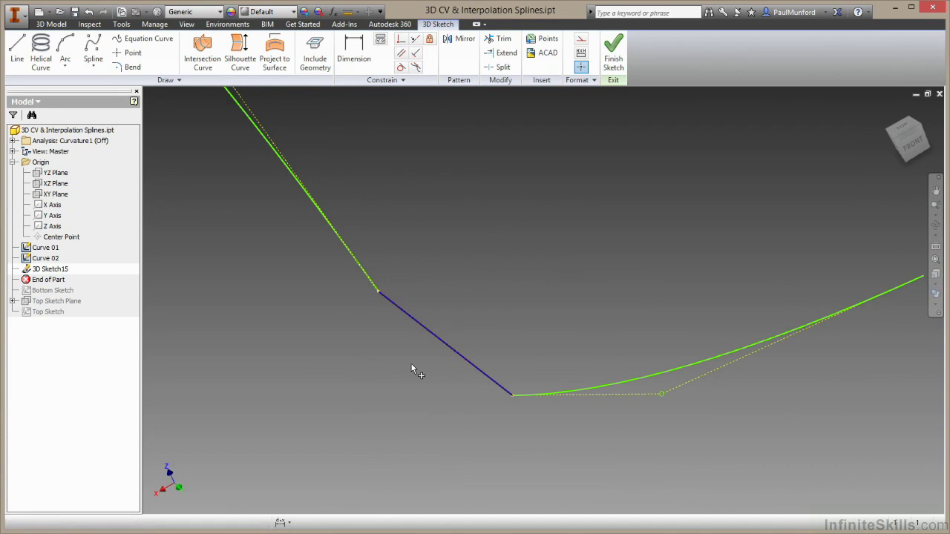
left_click(444, 343)
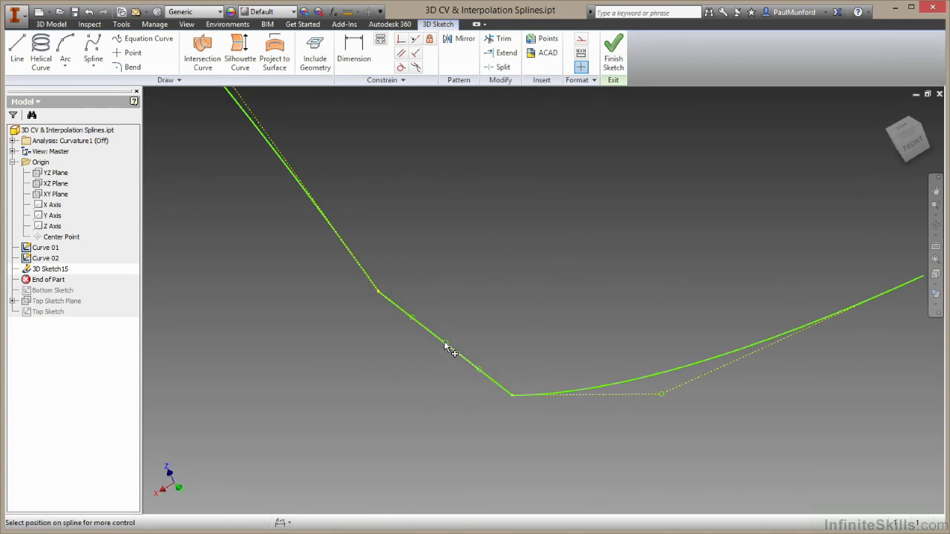
right_click(524, 327)
left_click(565, 322)
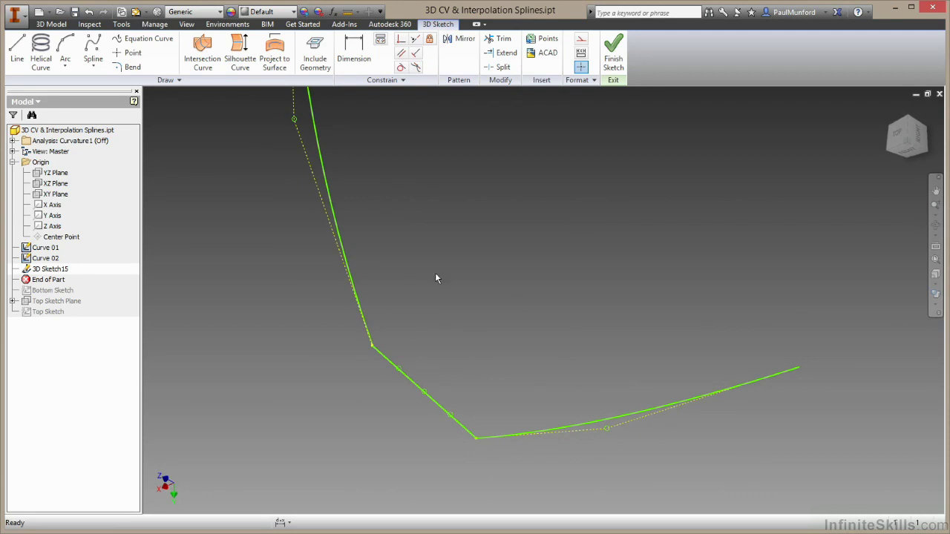
Include the geometry of Curve 01 and Curve 02 in the 3D sketch.
left_click(324, 67)
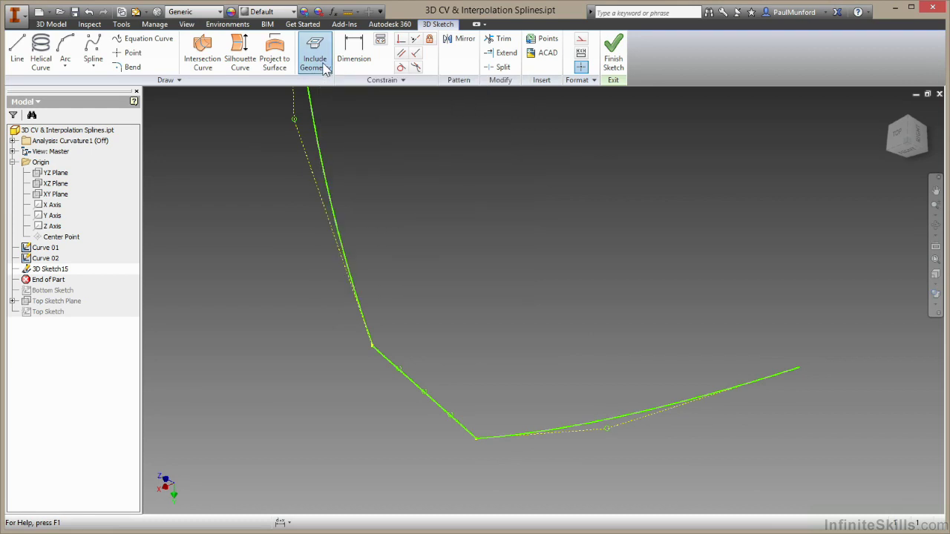
left_click(635, 412)
right_click(588, 292)
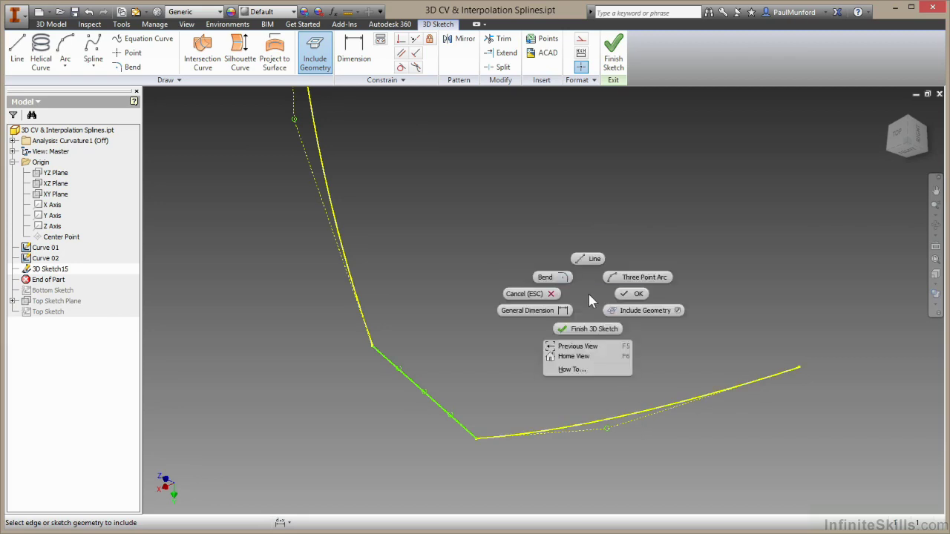
left_click(630, 300)
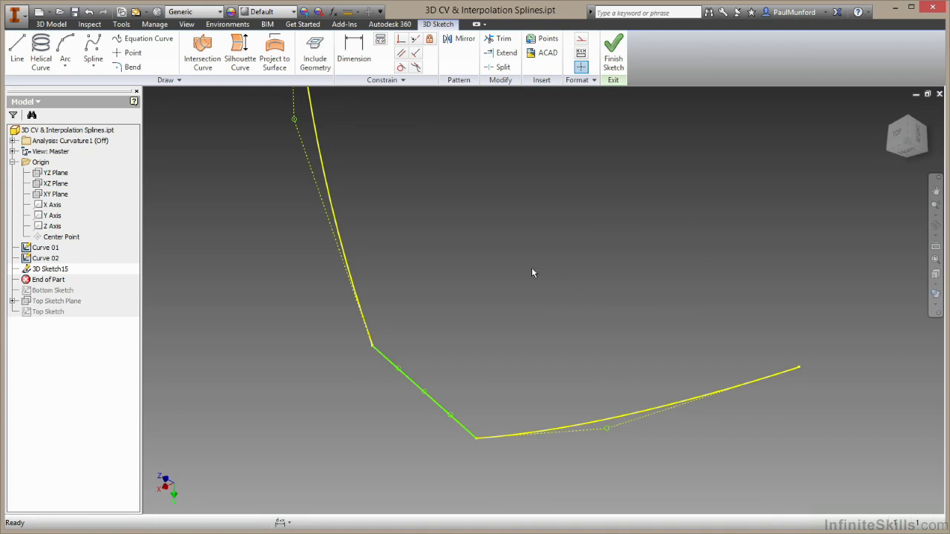
Apply curvature (G2) constraints between the connecting spline and both included curves, Curve 01 and Curve 02.
left_click(415, 68)
left_click(417, 387)
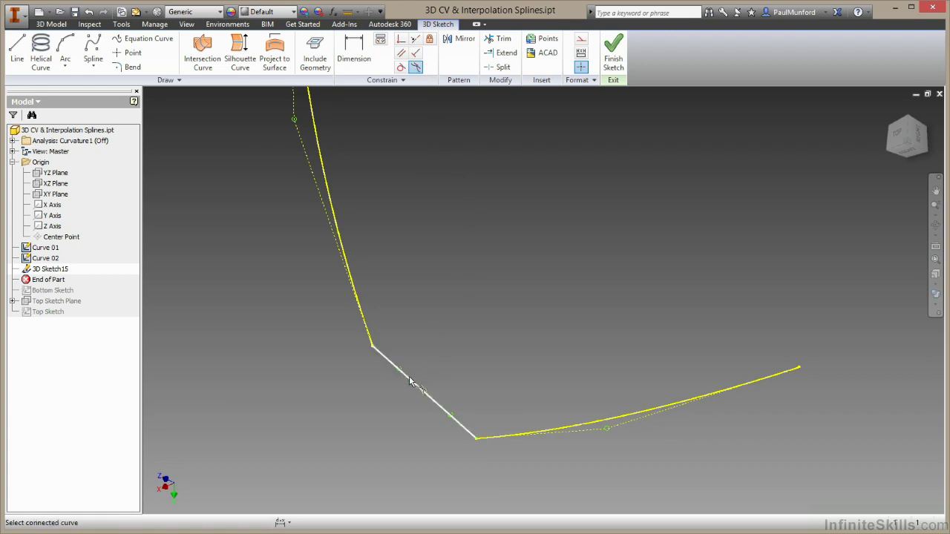
left_click(344, 238)
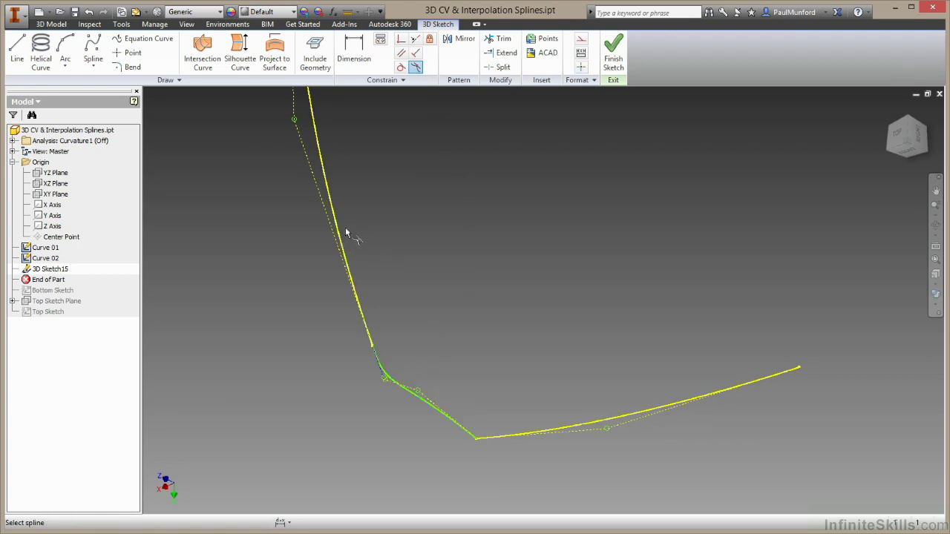
left_click(429, 411)
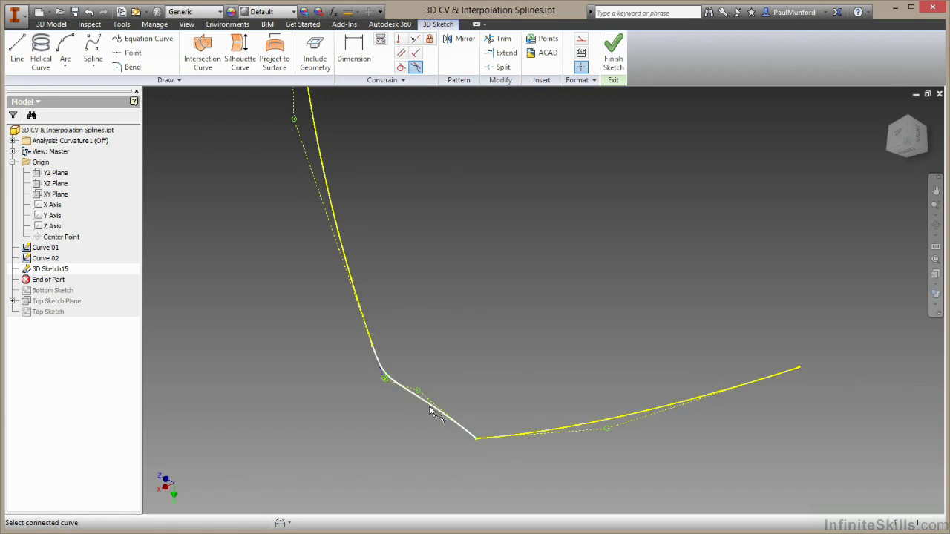
left_click(550, 434)
right_click(525, 352)
left_click(550, 334)
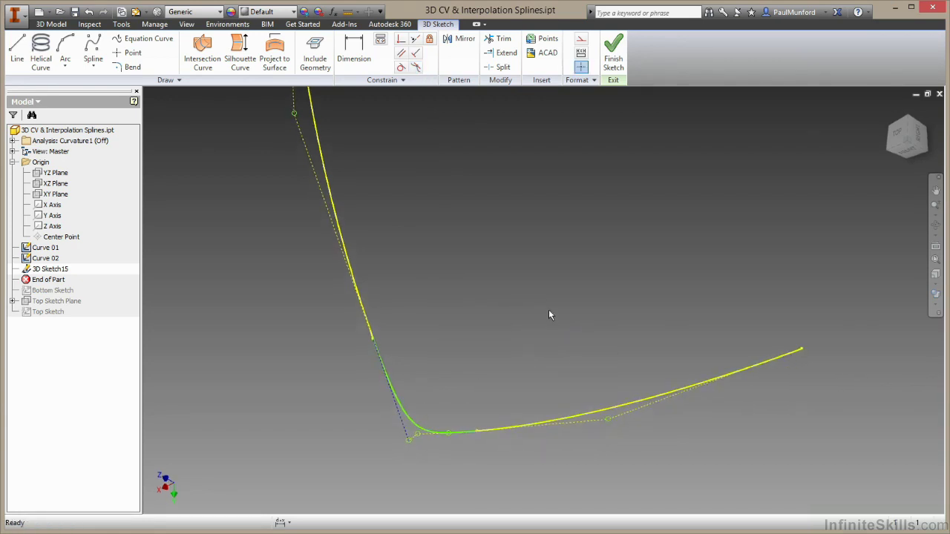
Display curvature combs on the connecting spline and both included curves.
key("F5")
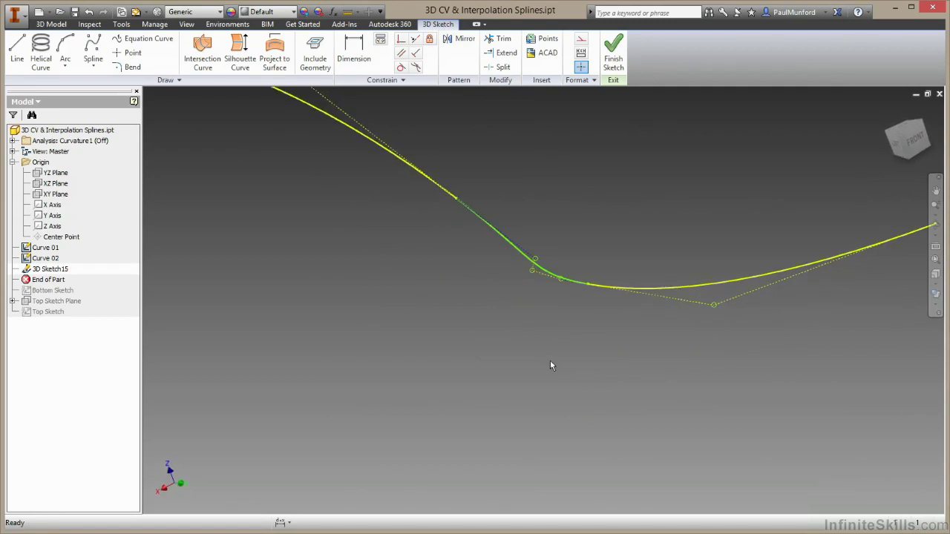
key("F5")
key("F5")
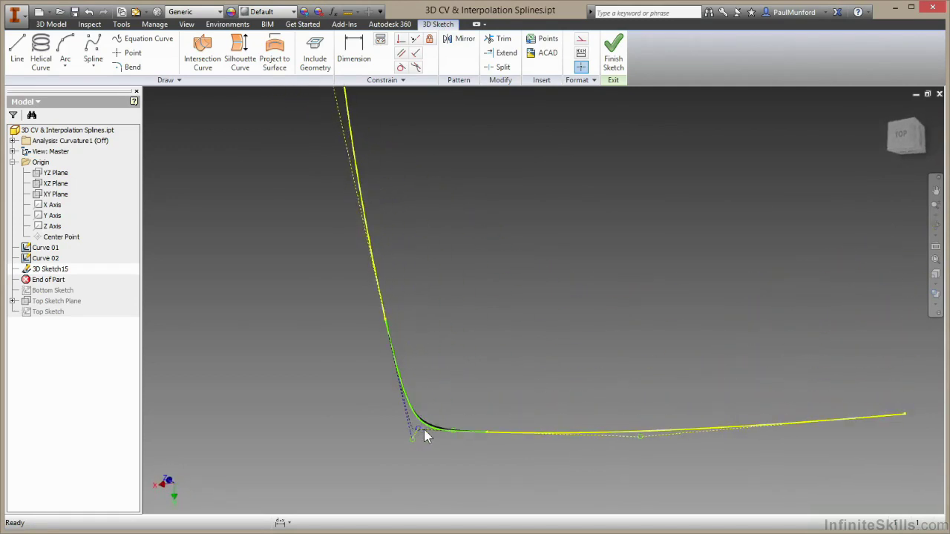
mouse_move(435, 431)
middle_mouse_down("shift")
mouse_move(455, 362)
mouse_move(385, 178)
middle_mouse_up("shift")
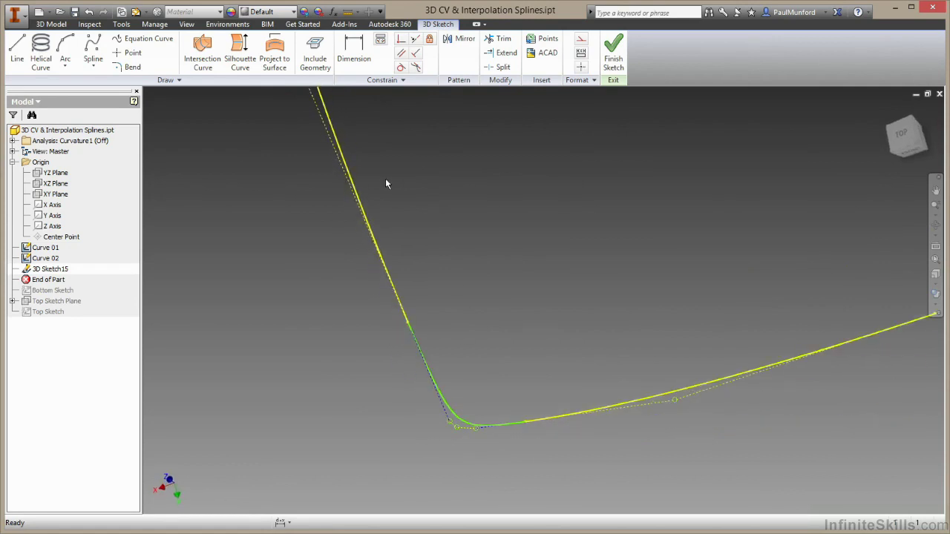
left_click(348, 170)
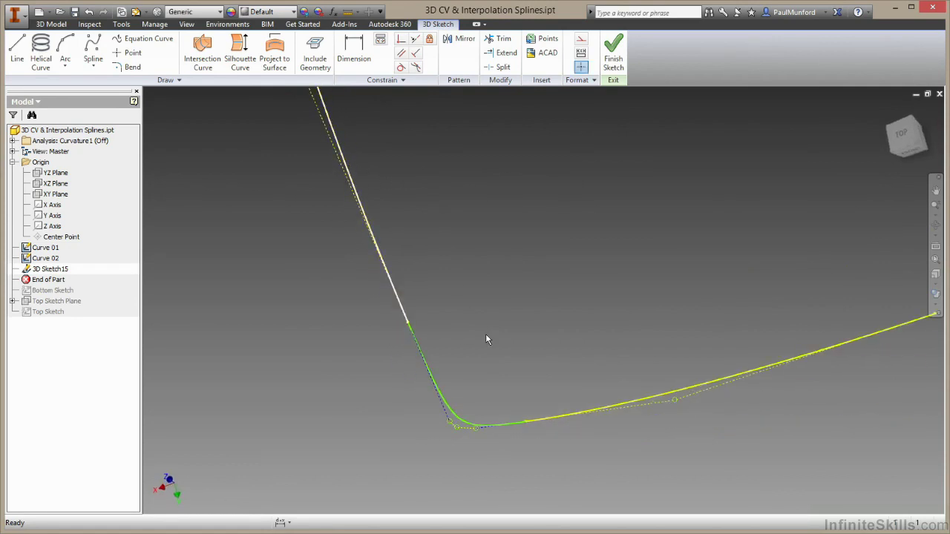
left_click(507, 413, "ctrl")
right_click(681, 397)
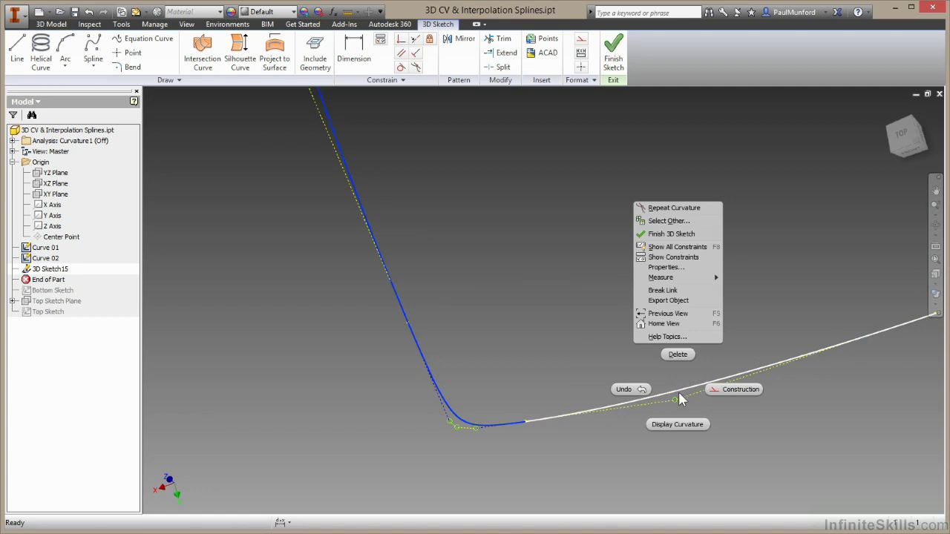
left_click(678, 424)
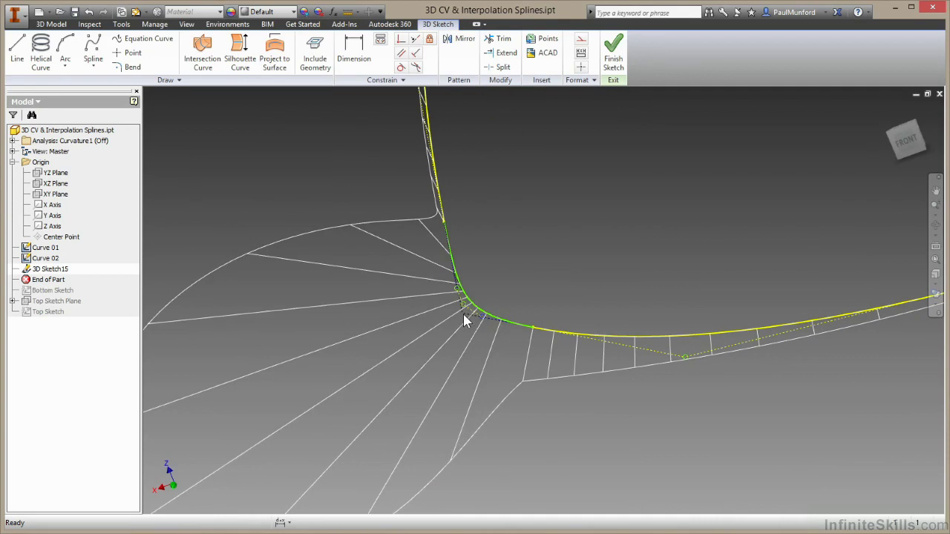
Reposition a corner control vertex of the connecting spline and Curve 02's middle control vertex freehand, and update the part.
left_click_drag(465, 319, 470, 323)
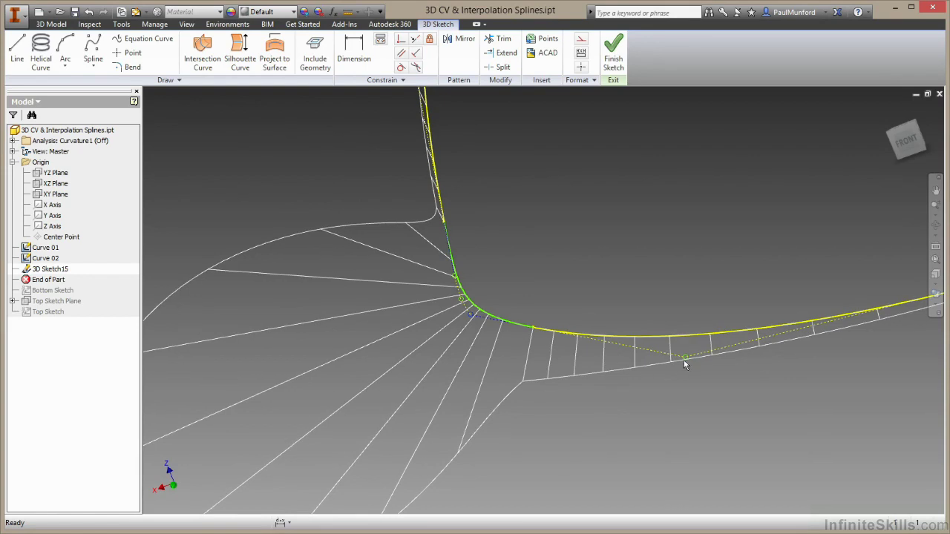
left_click_drag(686, 357, 712, 358)
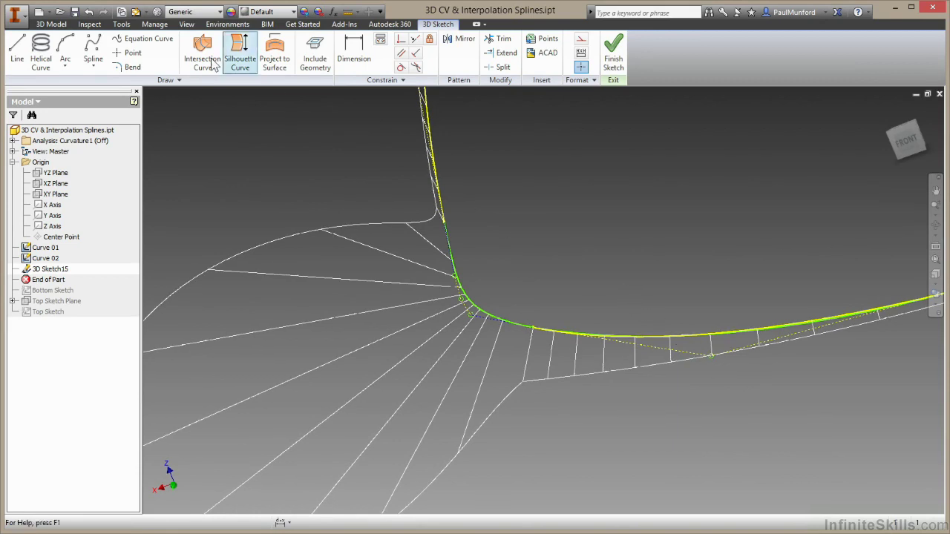
left_click(136, 12)
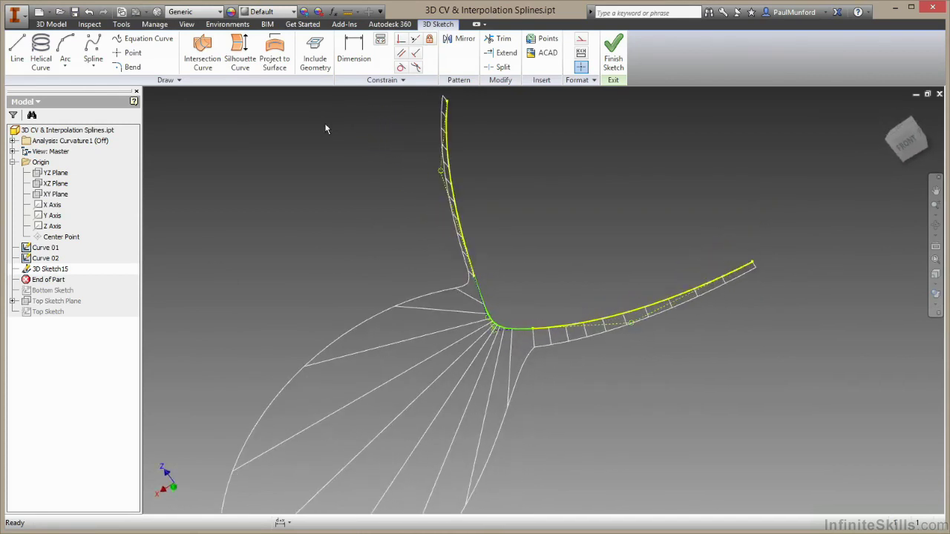
Finish the 3D sketch and turn off the visibility of Curve 01, Curve 02 and the 3D sketch.
left_click(613, 58)
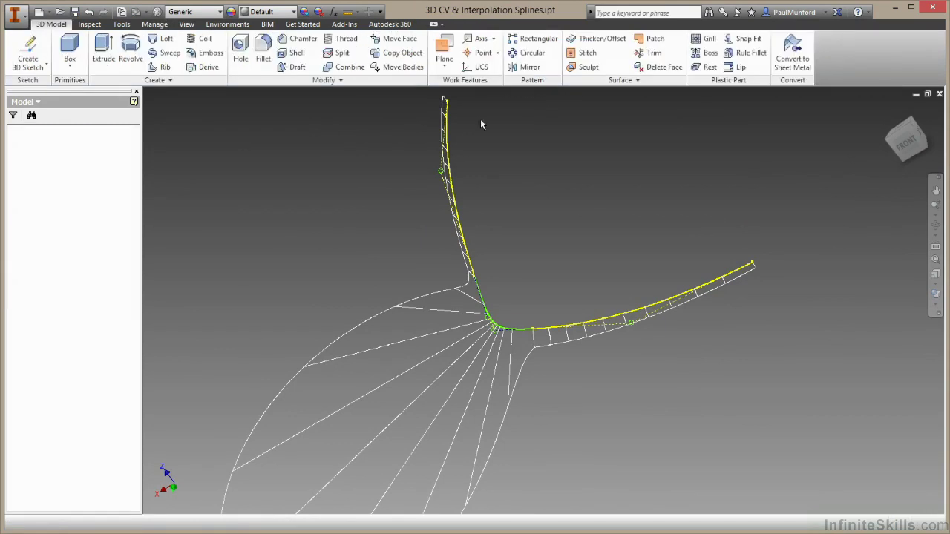
left_click(44, 247)
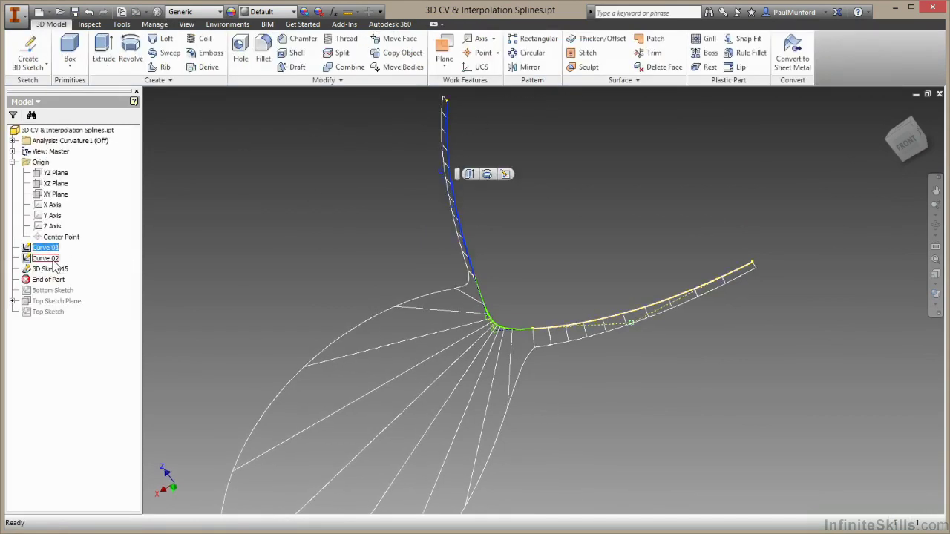
left_click(46, 259, "ctrl")
left_click(52, 270, "ctrl")
right_click(52, 270)
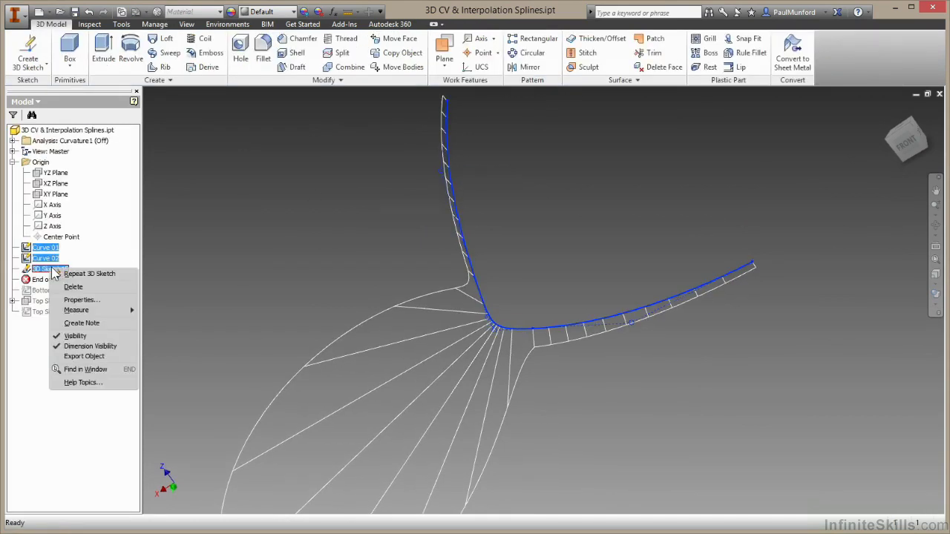
left_click(82, 334)
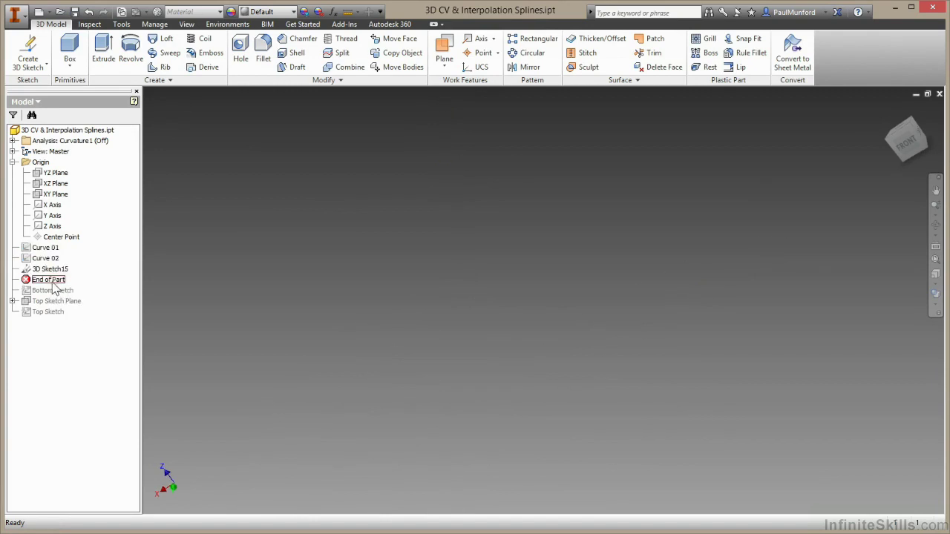
Move the End of Part marker below Top Sketch and start a new 3D sketch.
left_click_drag(54, 288, 49, 316)
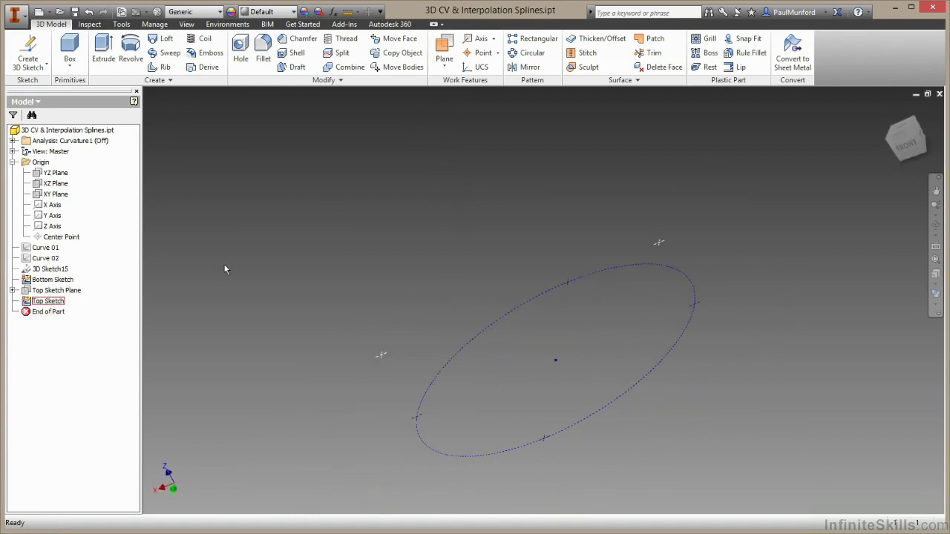
key("F6")
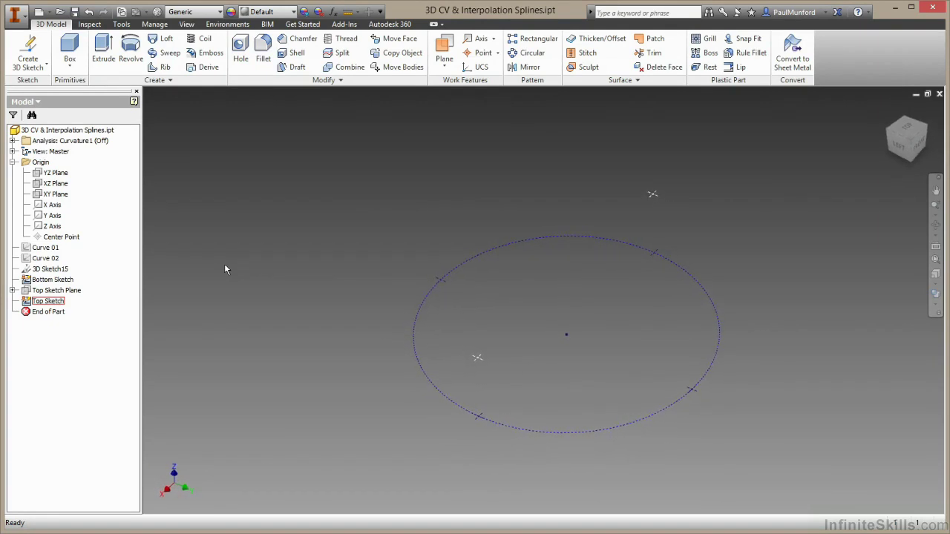
left_click(36, 52)
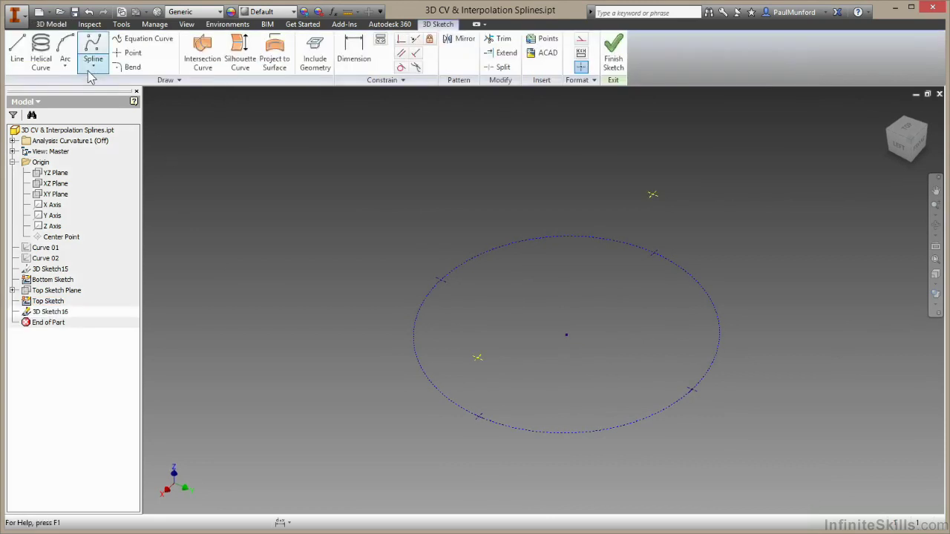
Draw a closed interpolation spline through four points, alternating between the Bottom Sketch circle's points and the two Top Sketch points.
left_click(89, 68)
left_click(104, 113)
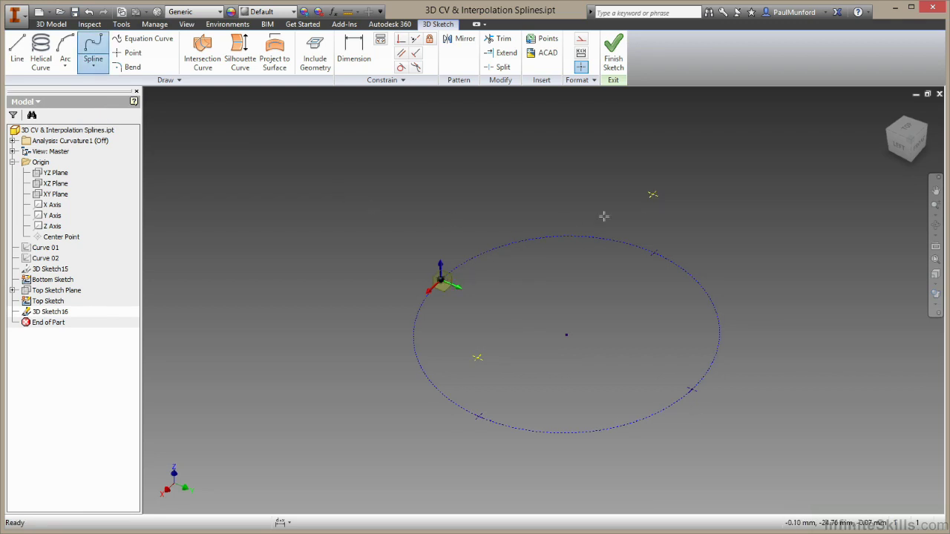
left_click(653, 198)
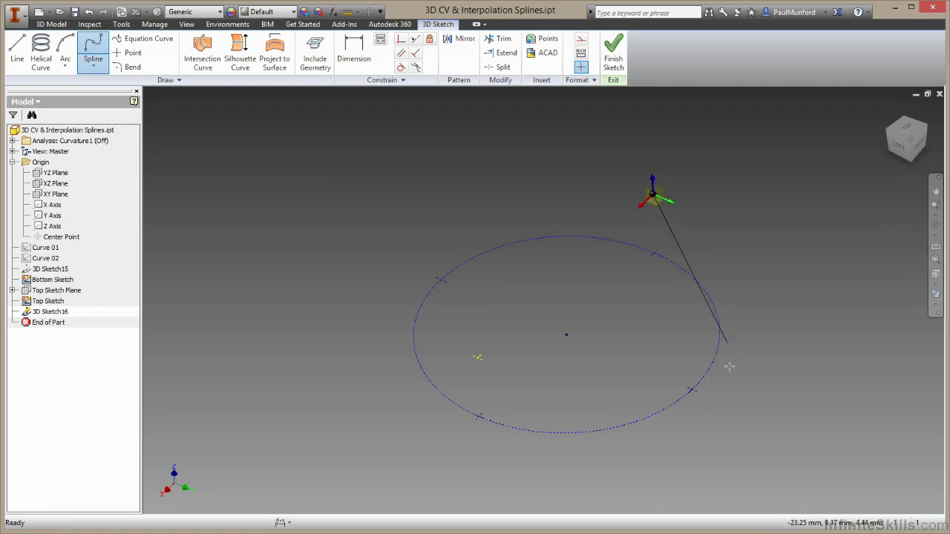
left_click(693, 391)
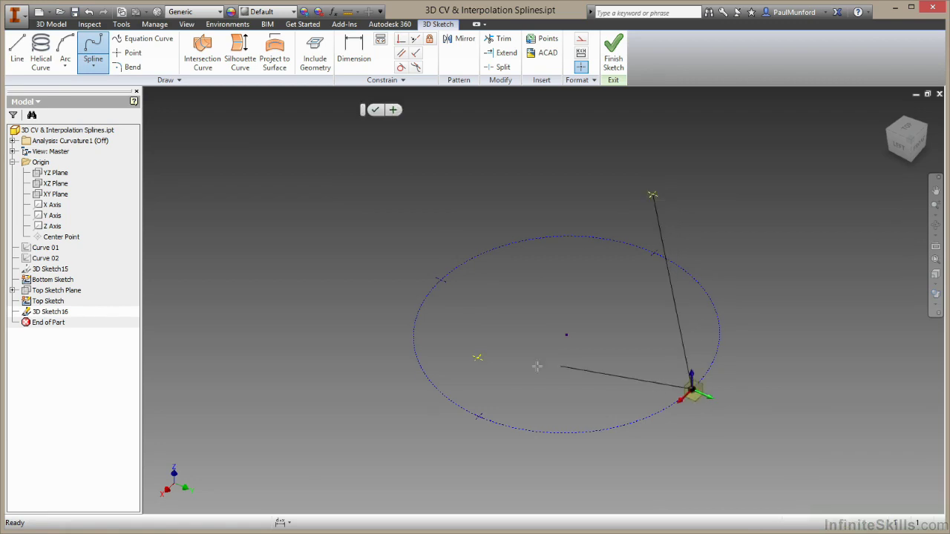
left_click(481, 359)
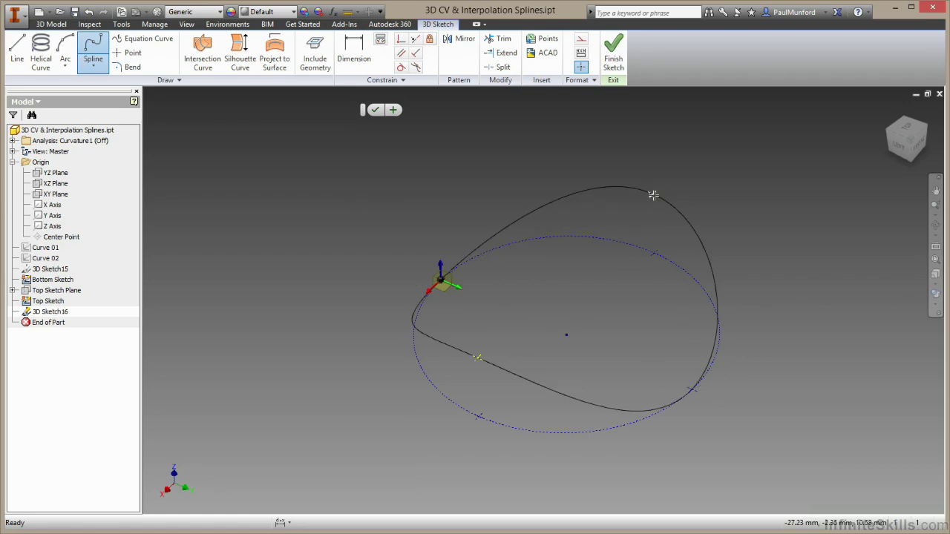
left_click(652, 195)
left_click(650, 197)
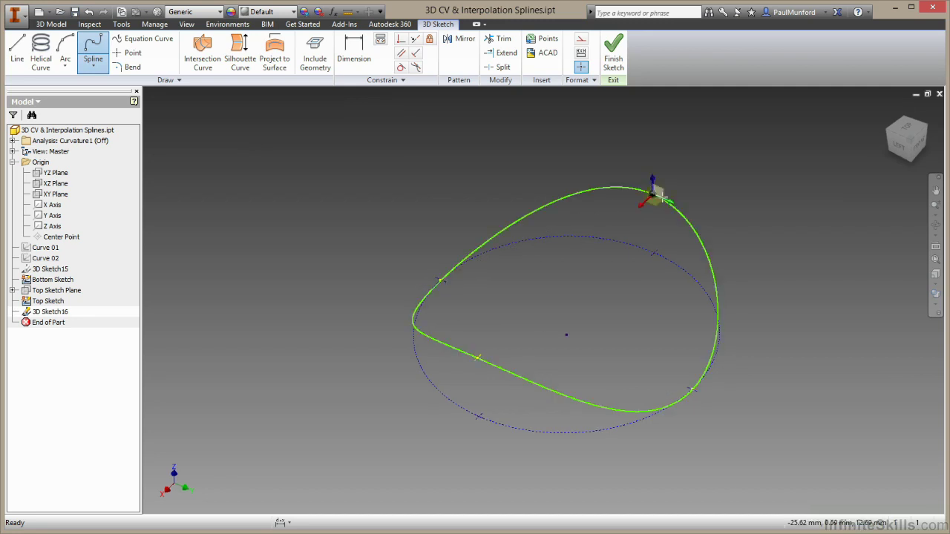
right_click(711, 185)
left_click(740, 189)
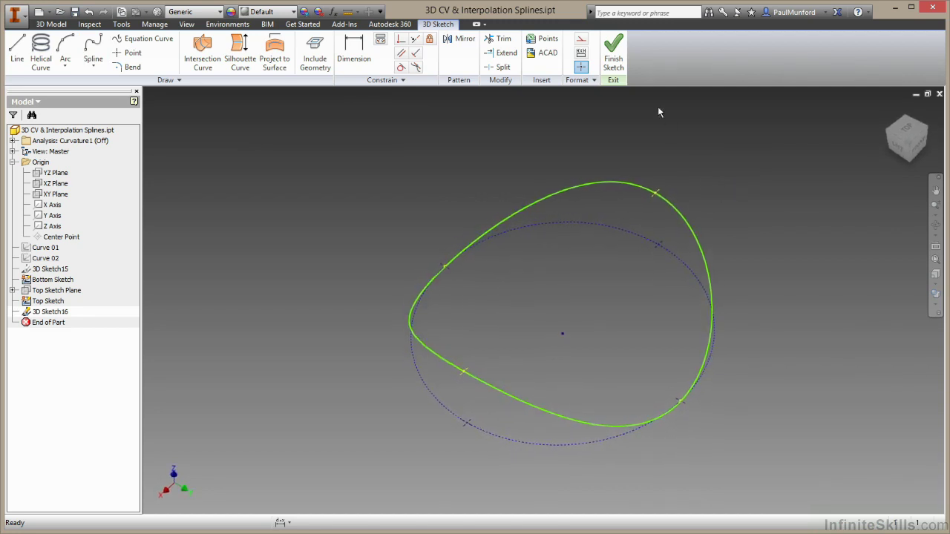
Finish the 3D sketch and create a boundary patch surface from the closed spline.
left_click(613, 54)
left_click(654, 39)
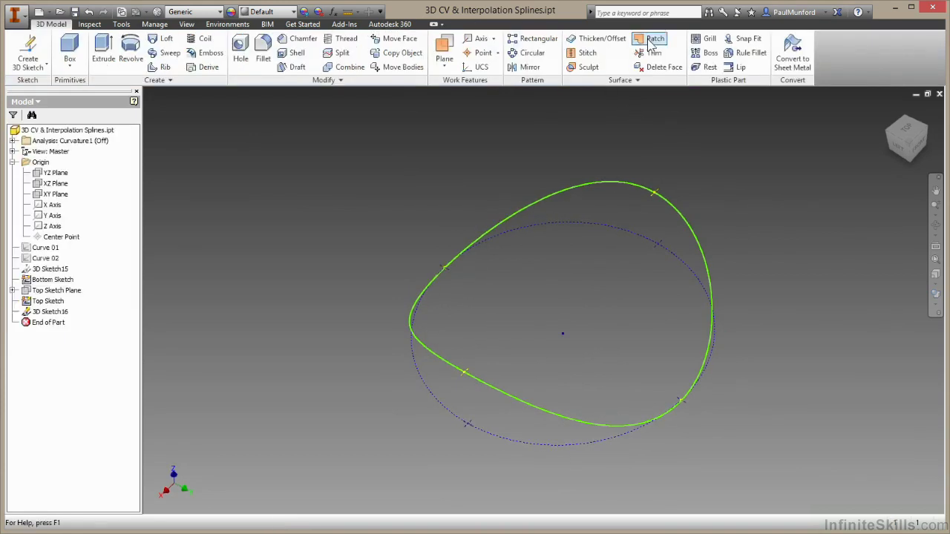
left_click(626, 188)
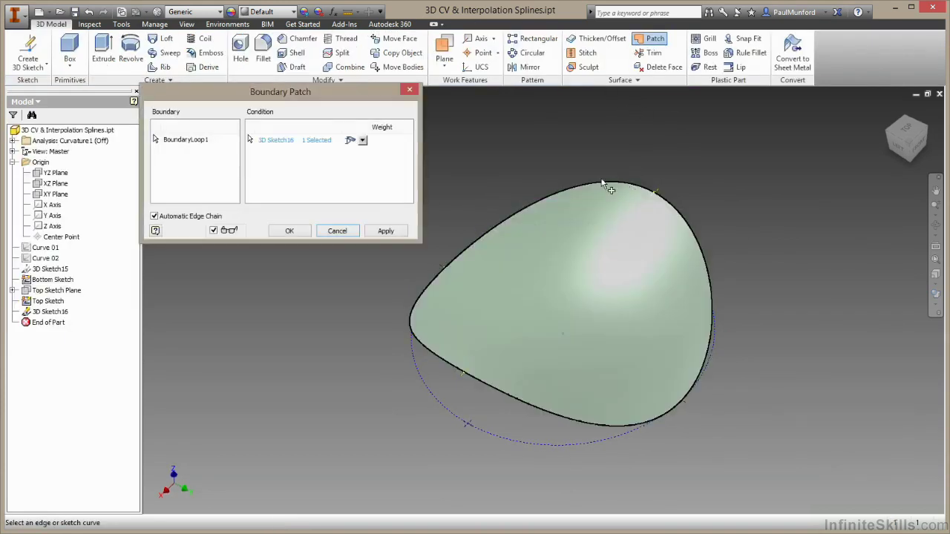
left_click(386, 232)
left_click(337, 231)
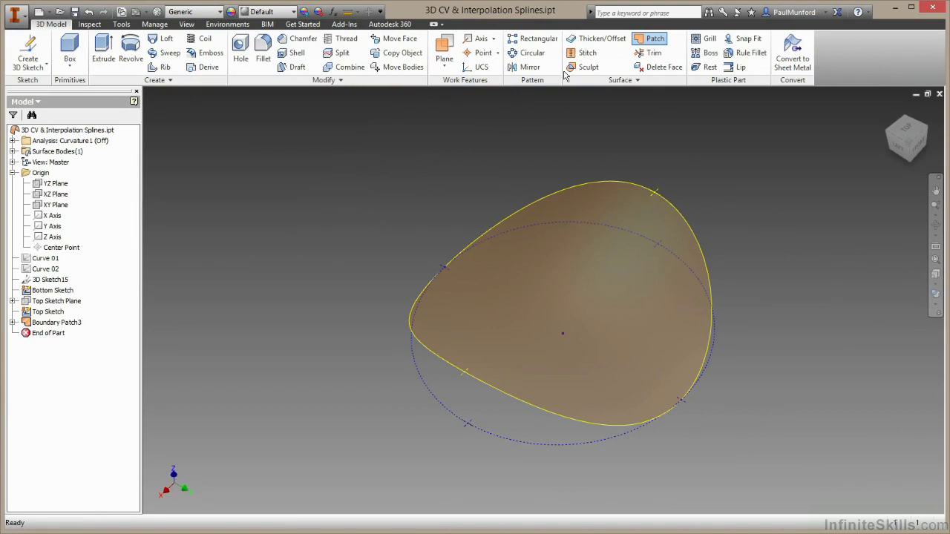
Thicken the boundary patch surface by 1 mm into a solid.
left_click(594, 39)
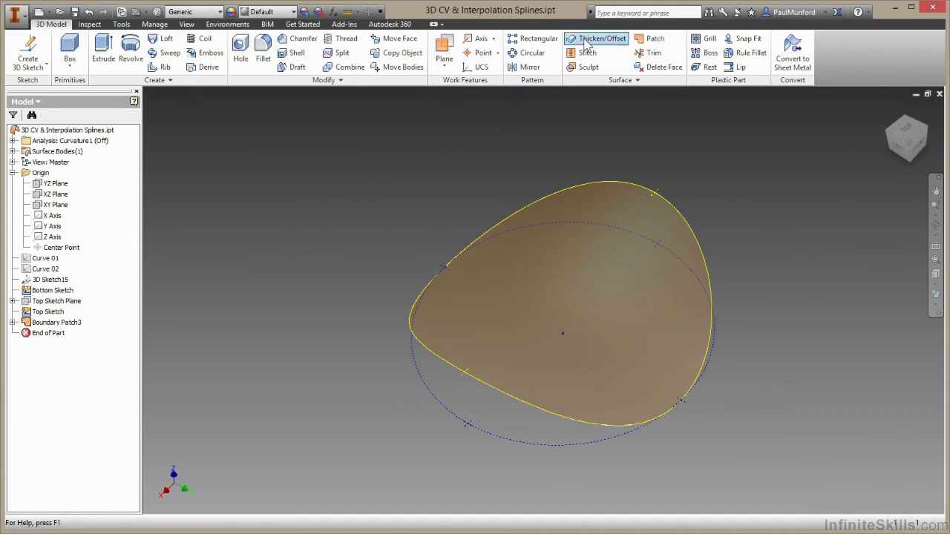
left_click(635, 192)
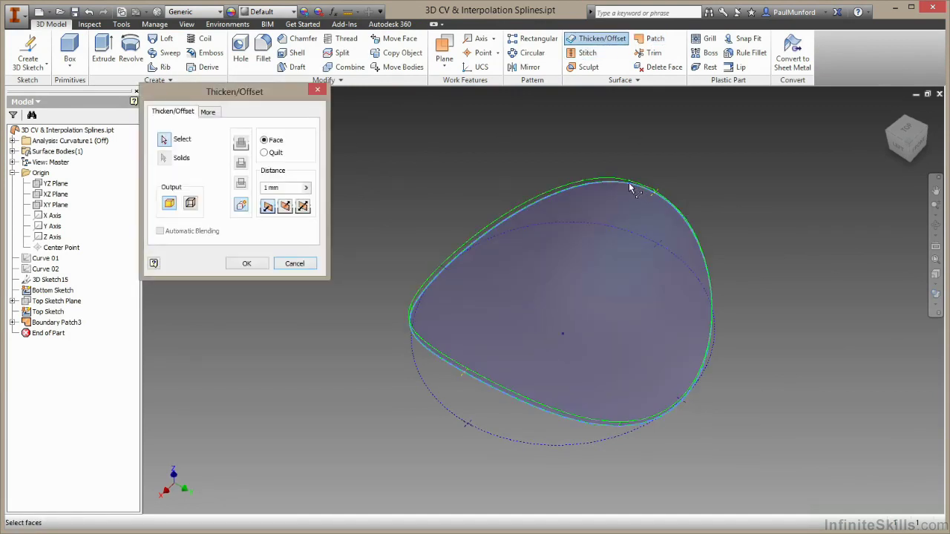
left_click(247, 265)
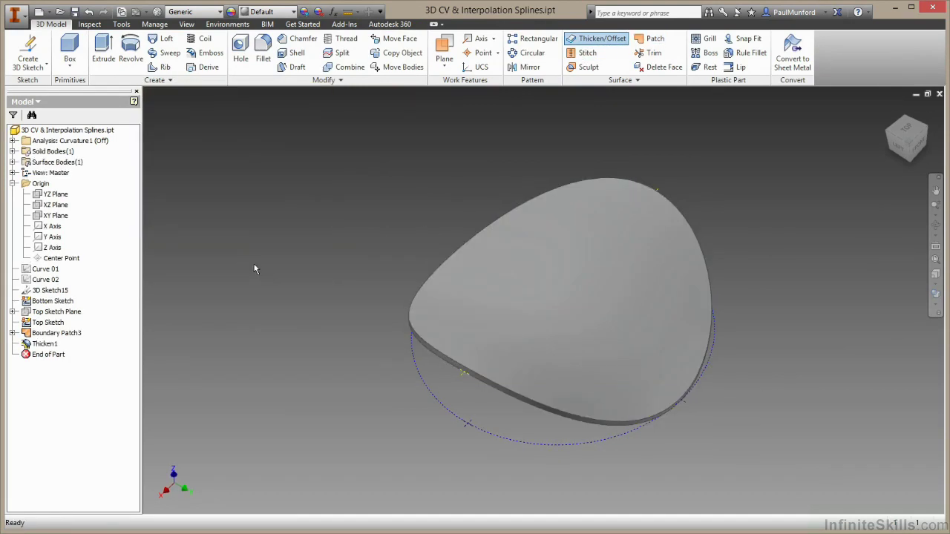
Show the dimensions of Bottom Sketch and set its circle's diameter to 75 mm.
right_click(60, 306)
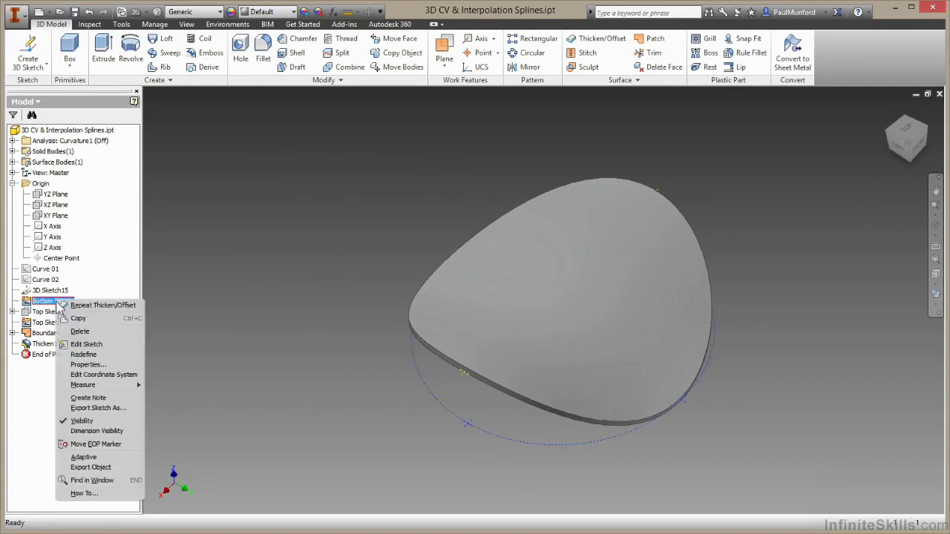
left_click(112, 431)
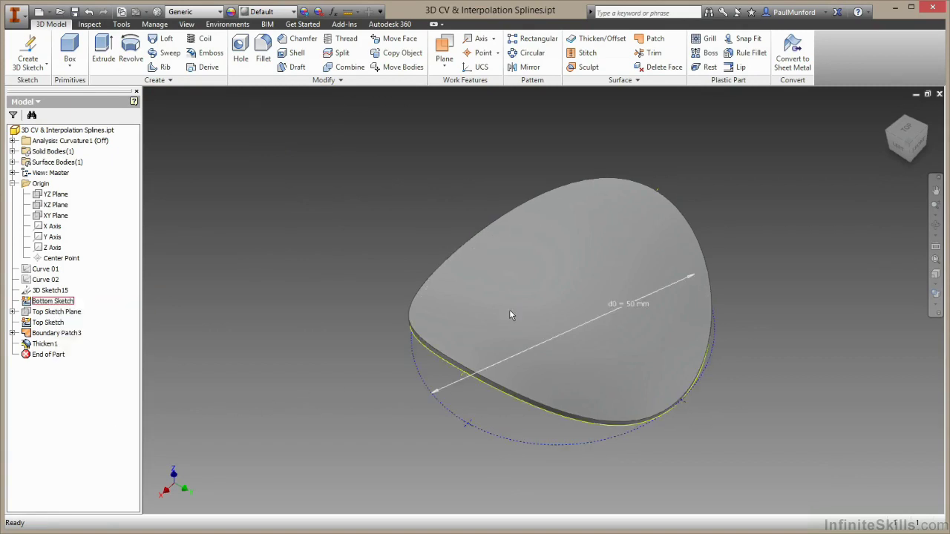
double_click(634, 304)
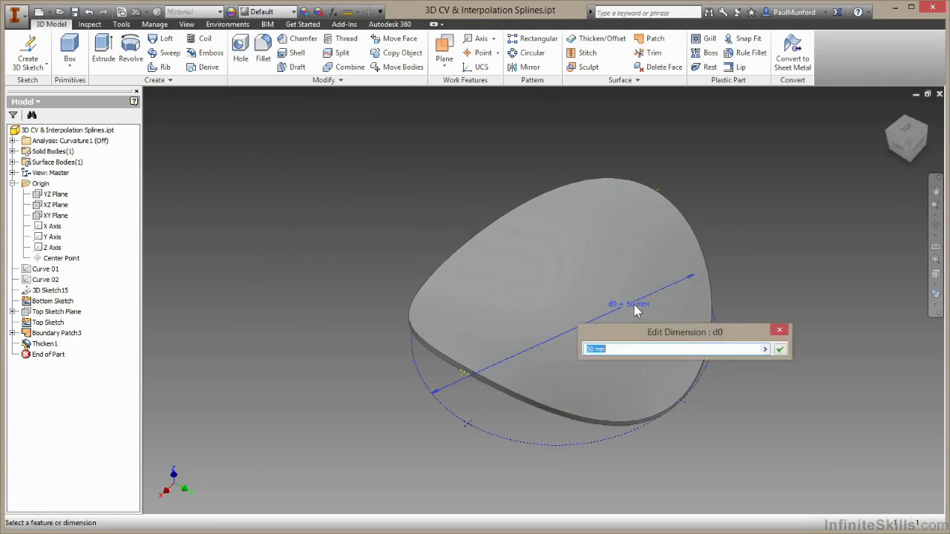
type("75")
key("Return")
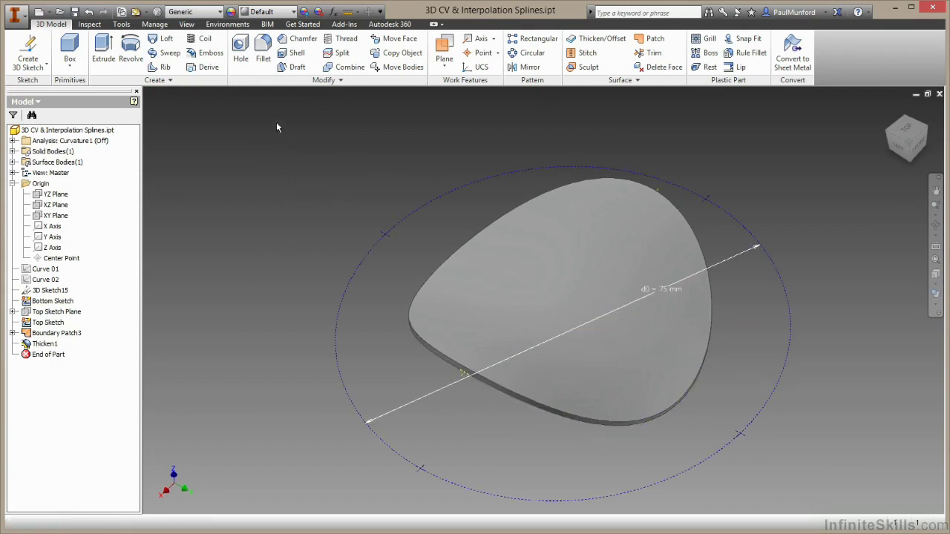